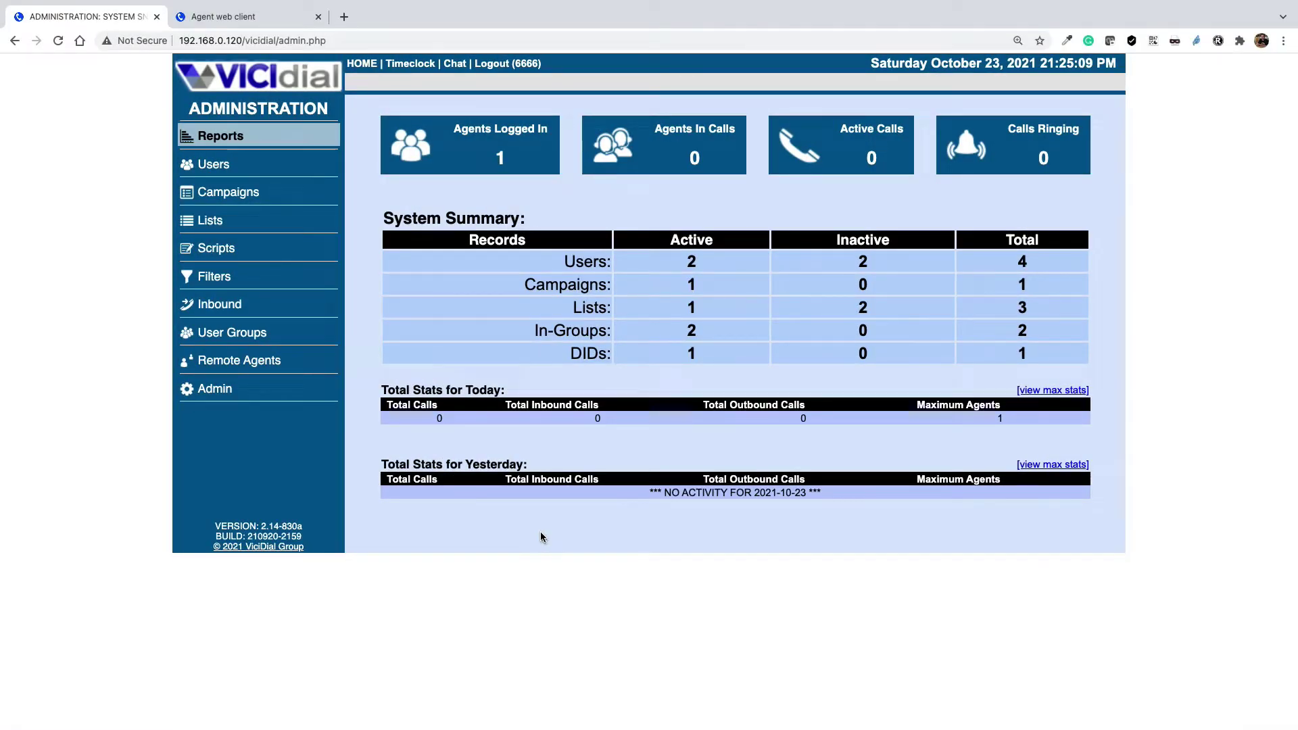
# - Open the demo campaign from the Campaigns list and switch to its Detail View
pyautogui.click(235, 191)
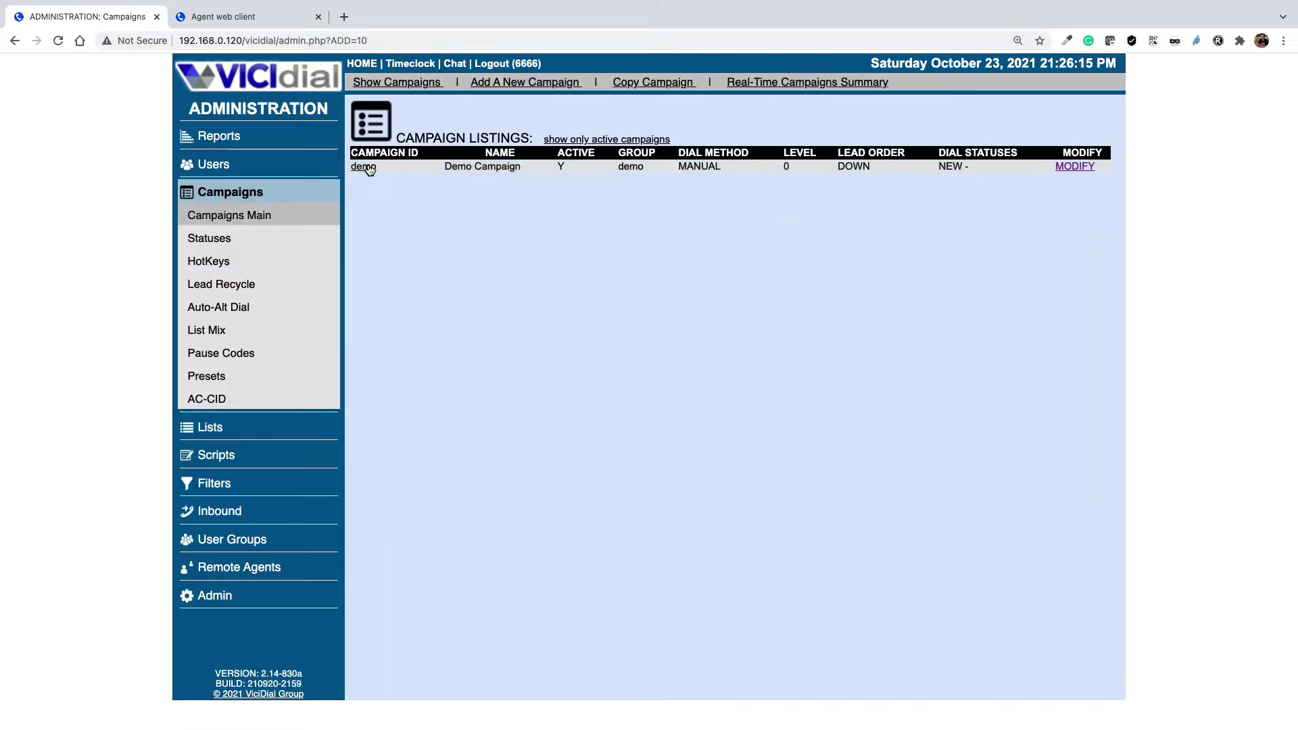
pyautogui.click(363, 166)
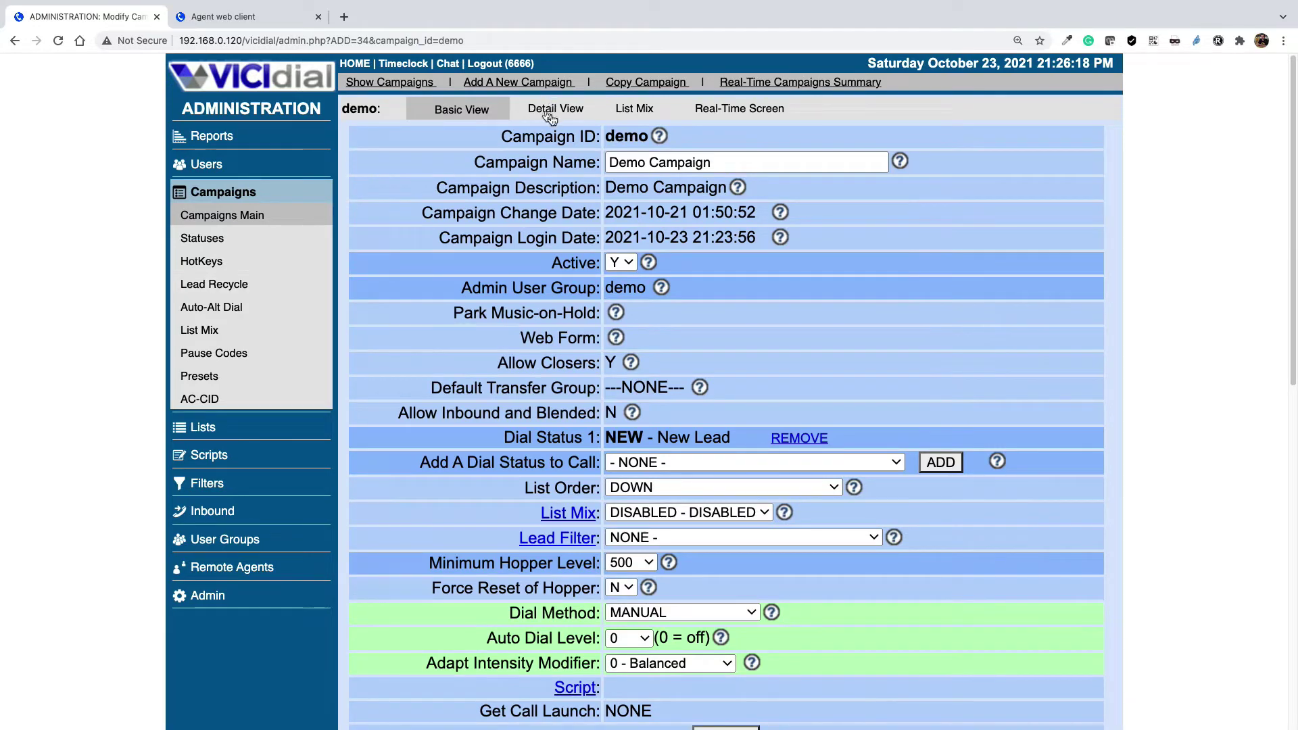
pyautogui.click(206, 223)
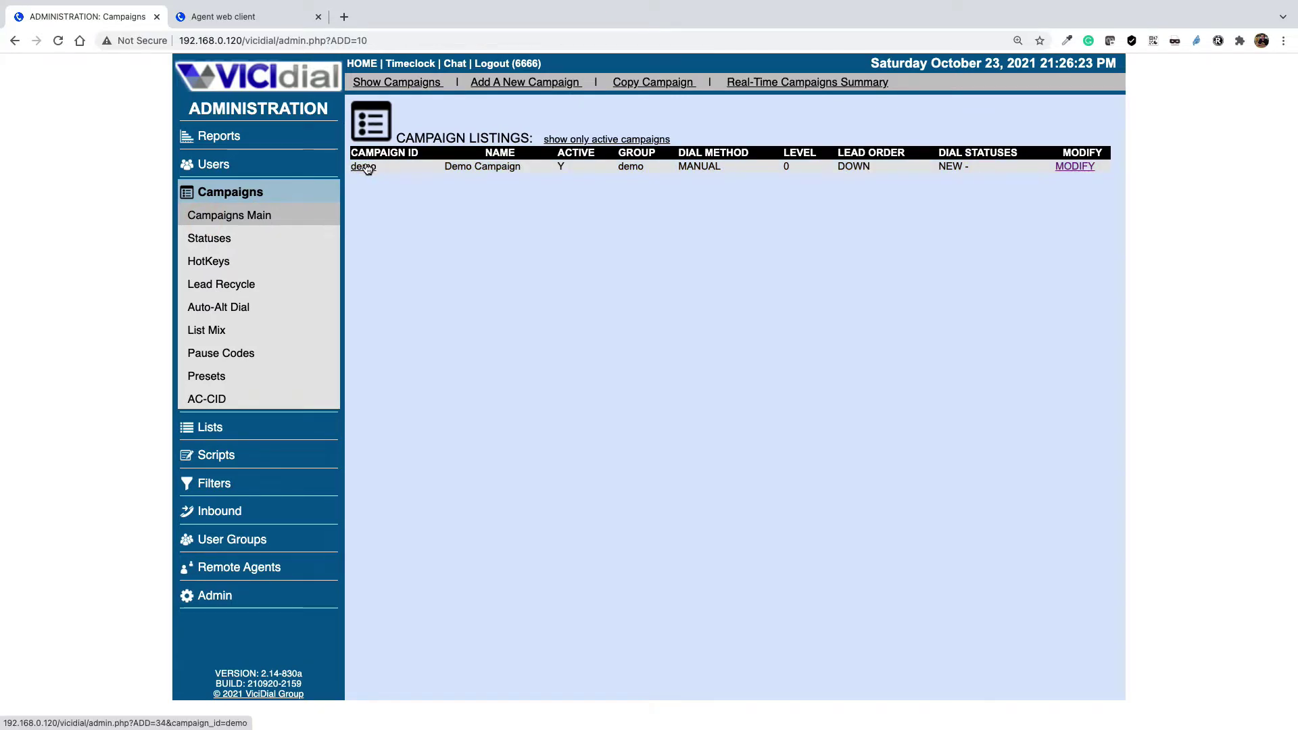
pyautogui.click(365, 167)
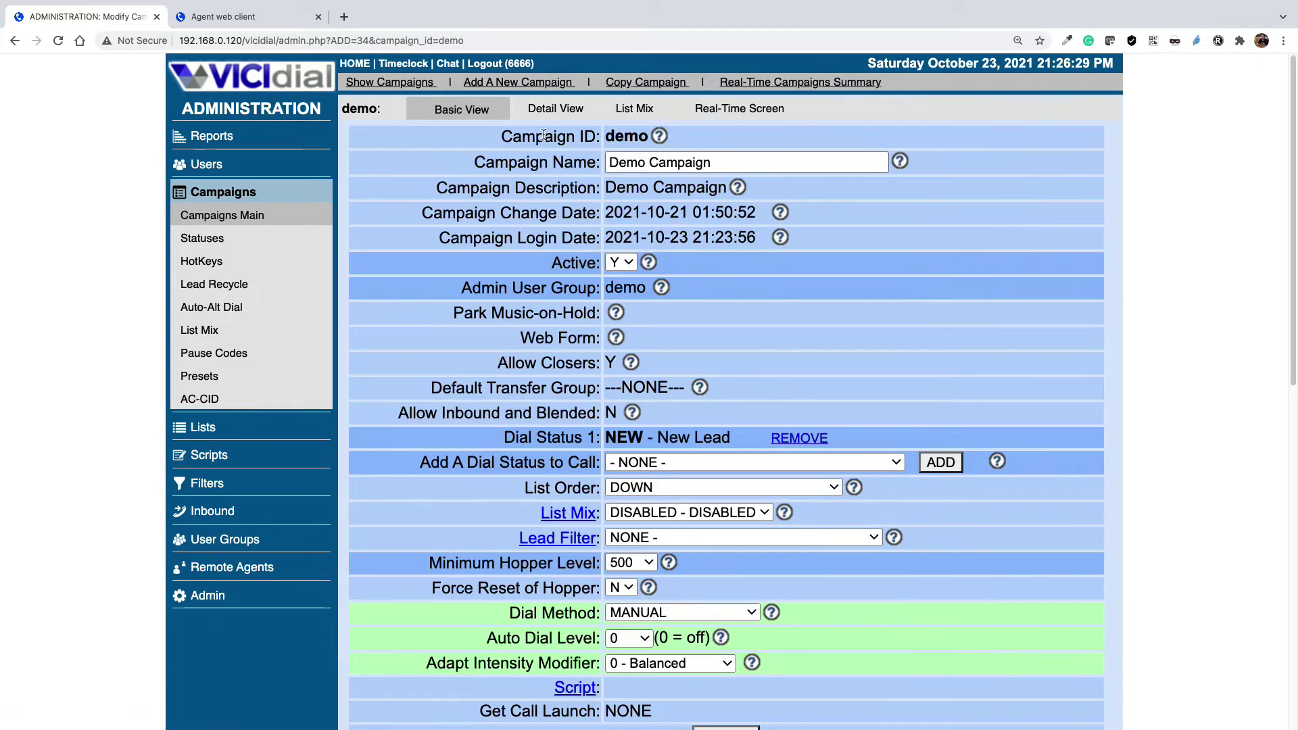
pyautogui.click(554, 110)
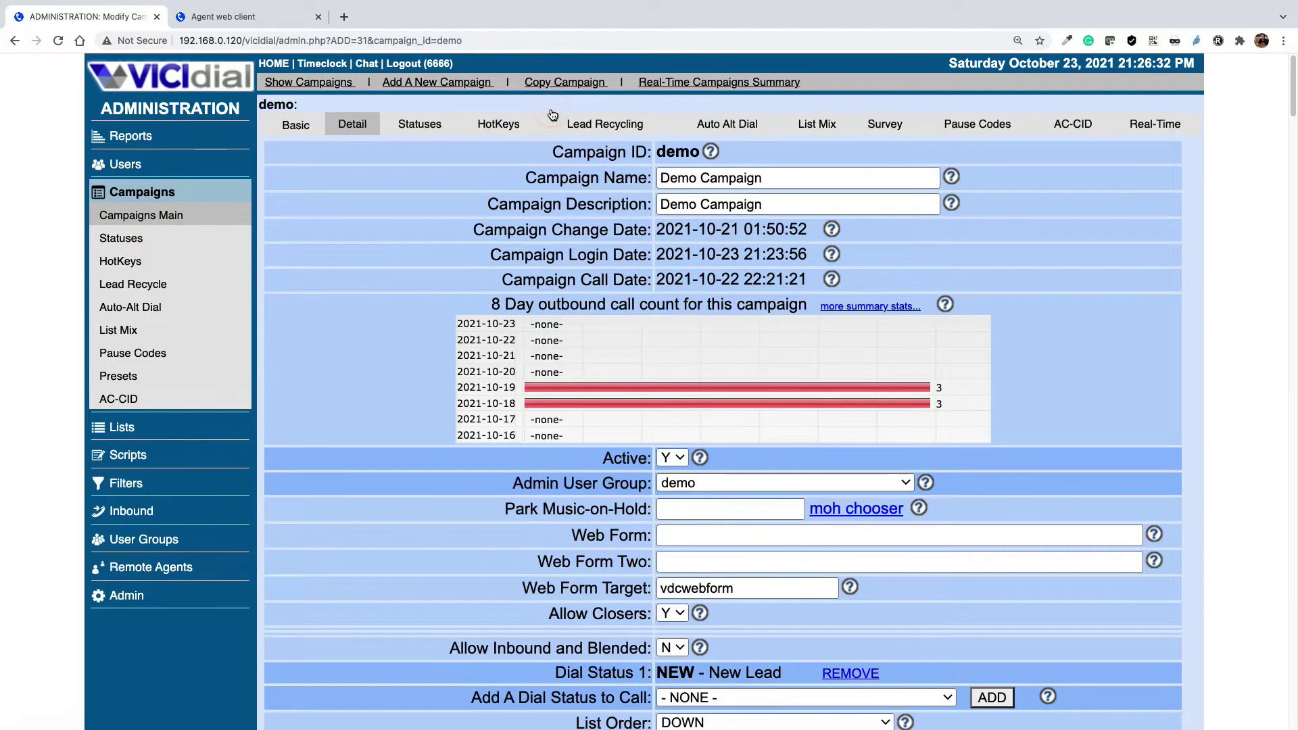
# - Find the Campaign Recording setting with a 'reco' page search and leave it at ONDEMAND
pyautogui.scroll(-9, 725, 405)
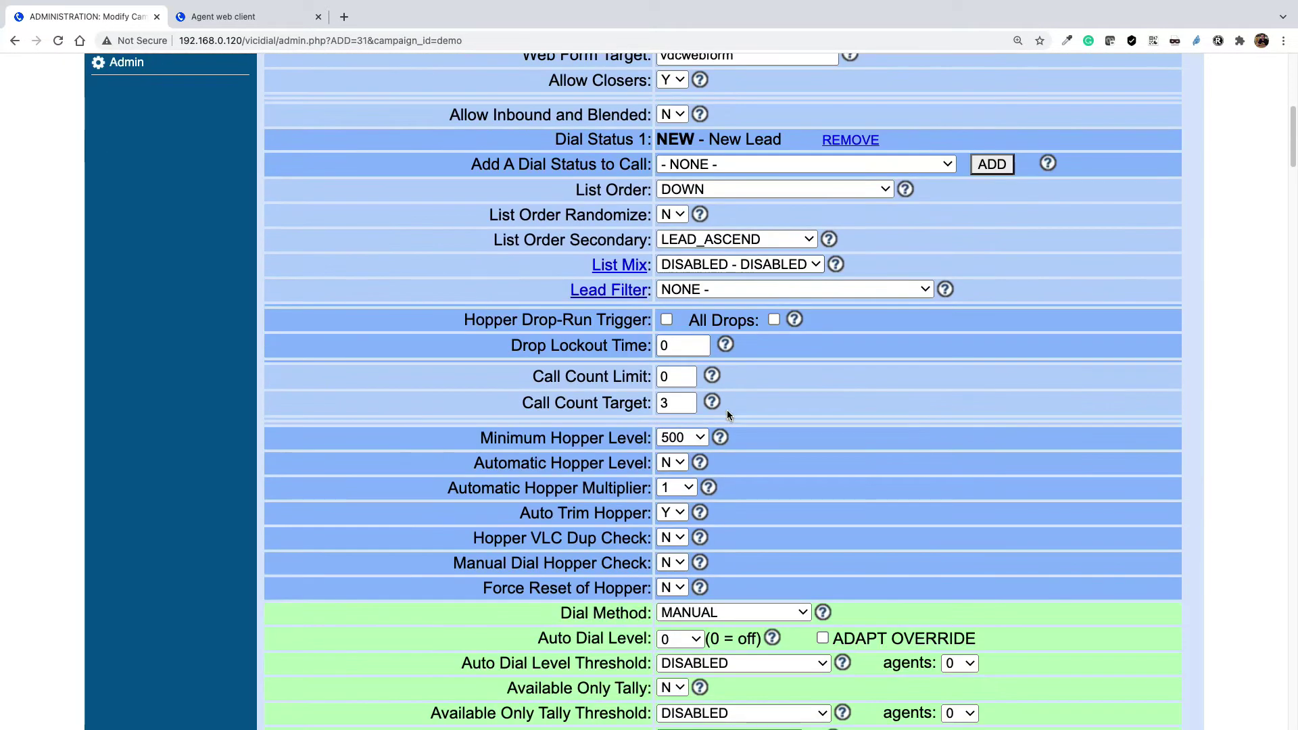
pyautogui.hotkey('ctrl', 'f')
pyautogui.write('reco')
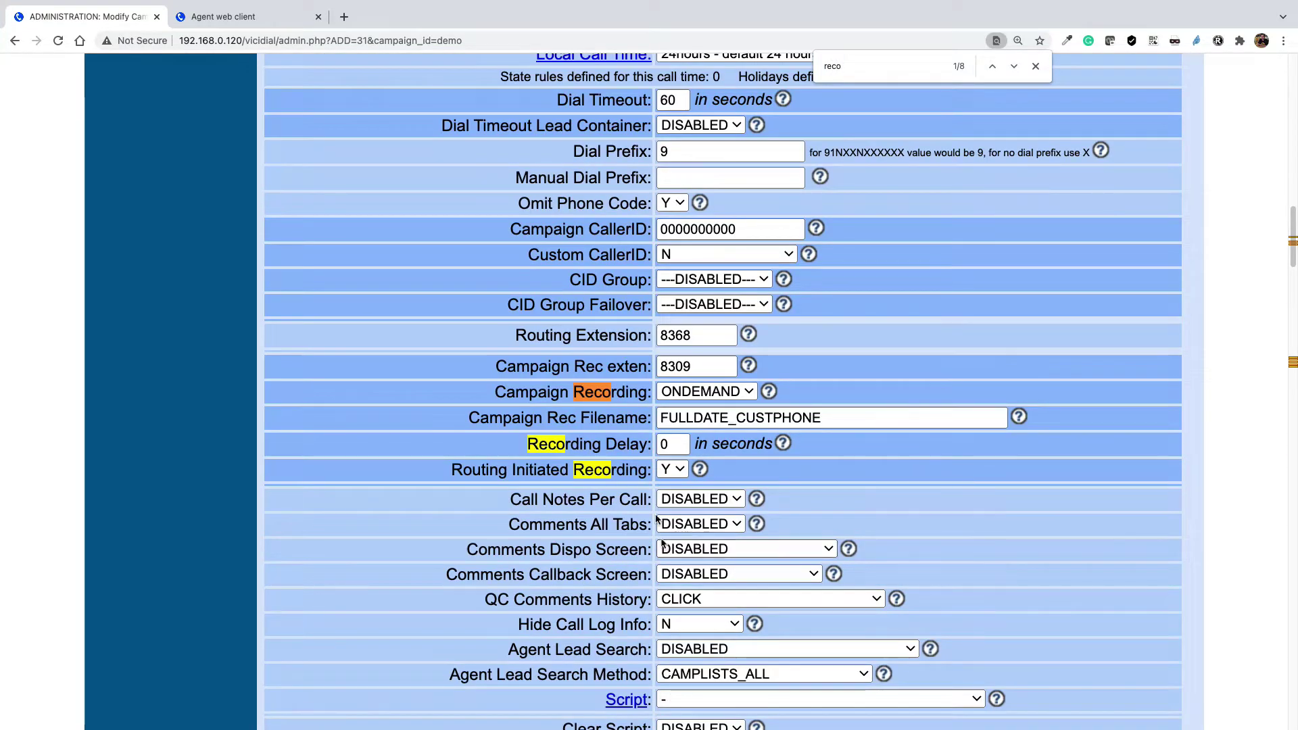
pyautogui.click(499, 393)
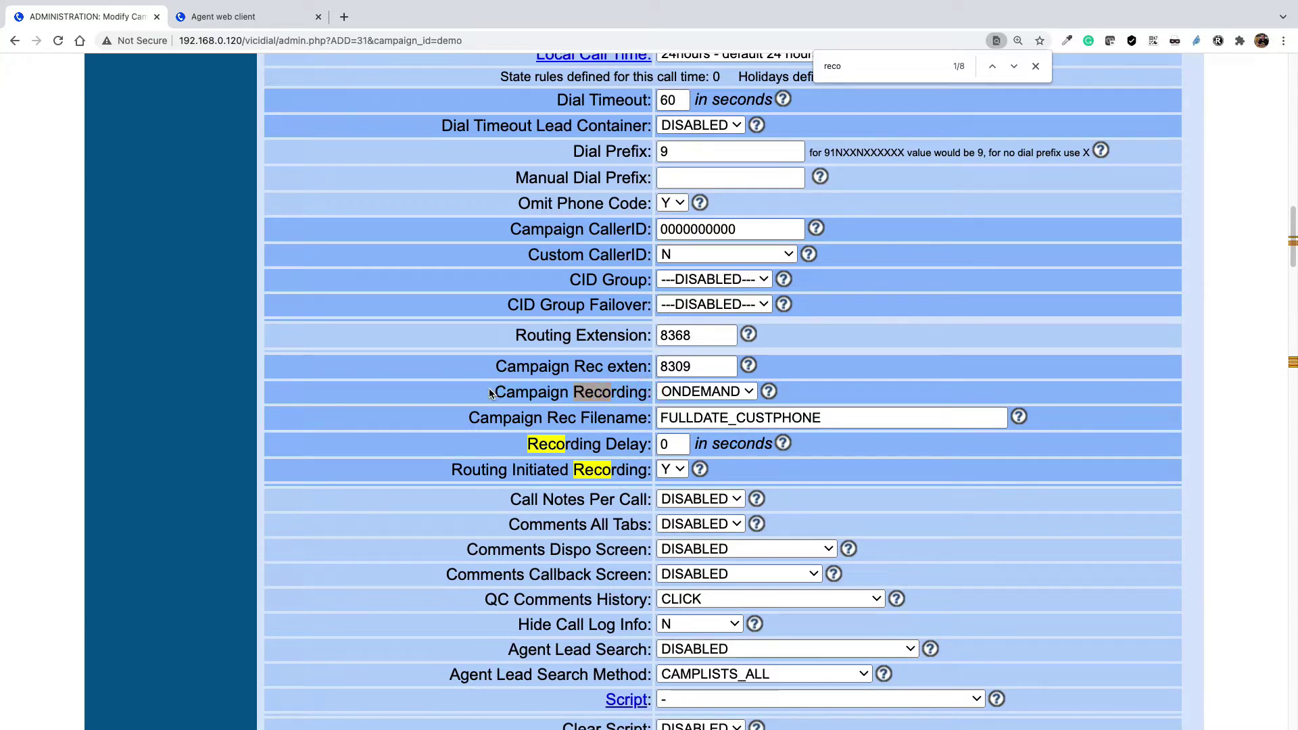
pyautogui.click(718, 396)
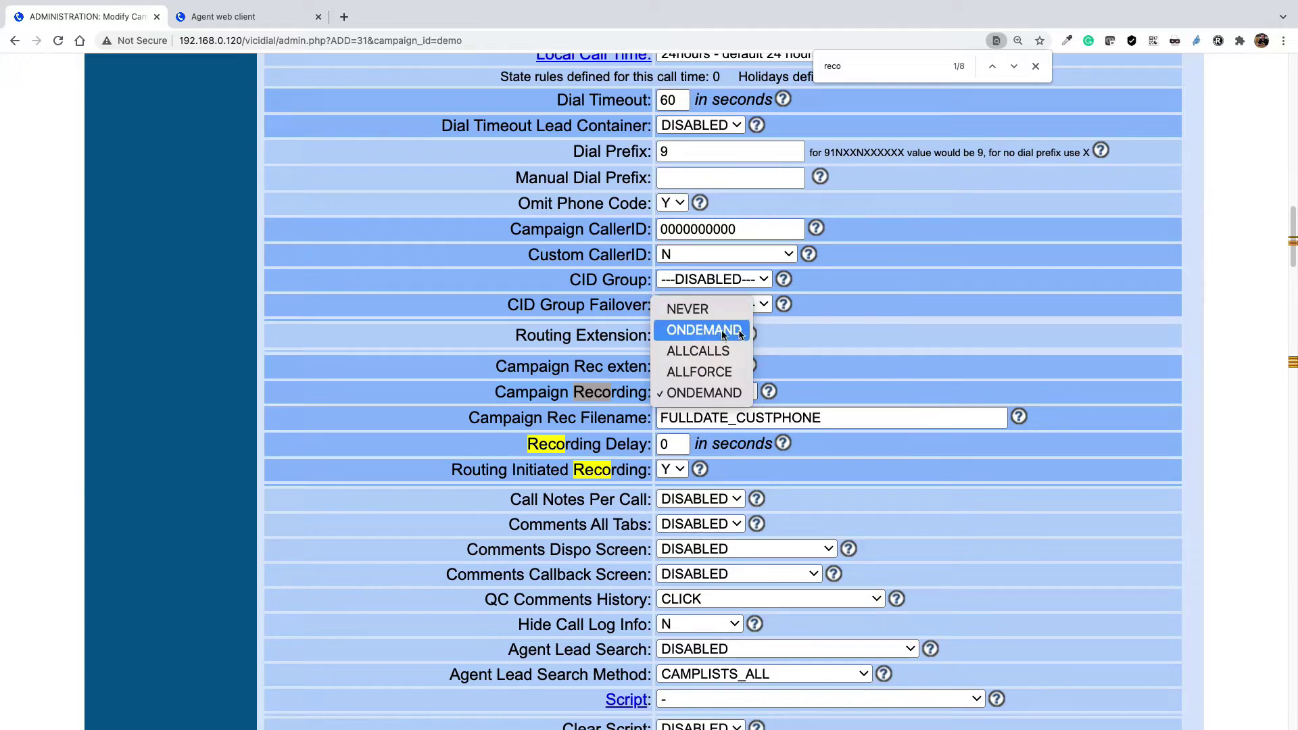
pyautogui.click(716, 331)
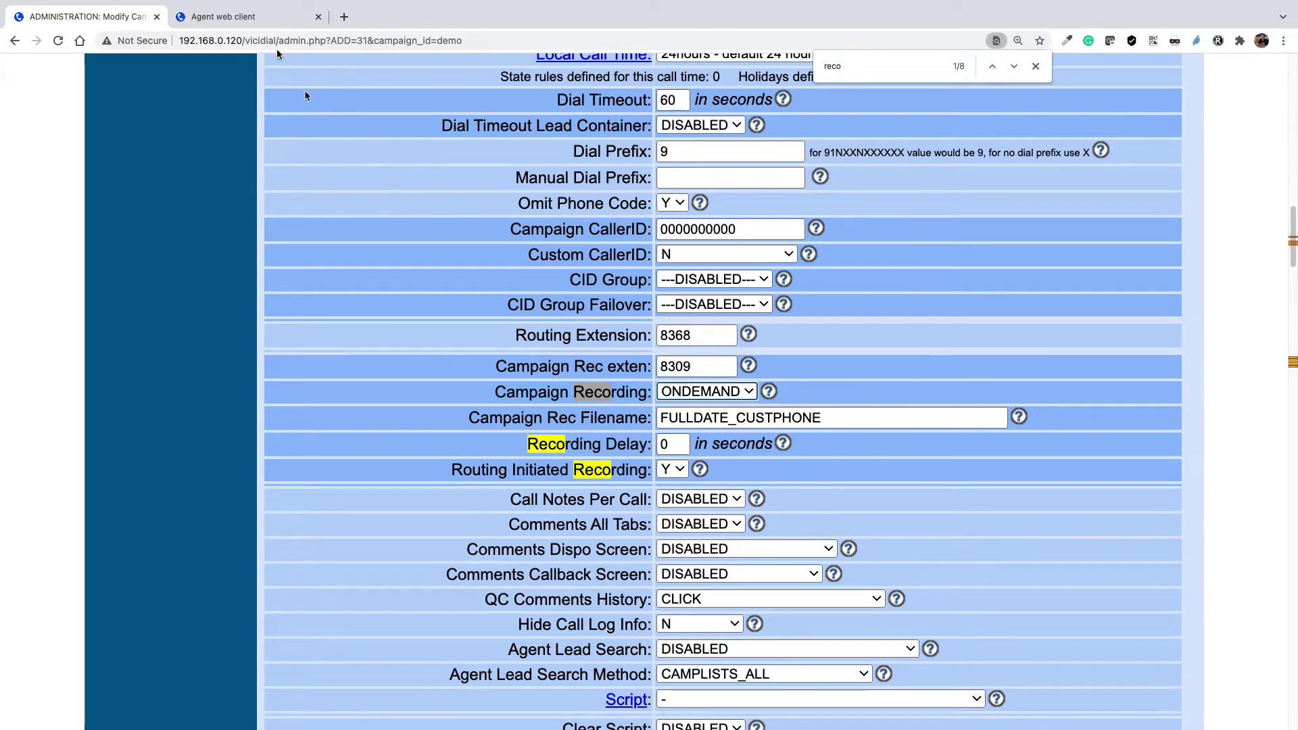
# - Check the agent web client, then change the demo campaign's Campaign Recording from ONDEMAND to ALLCALLS
pyautogui.click(249, 17)
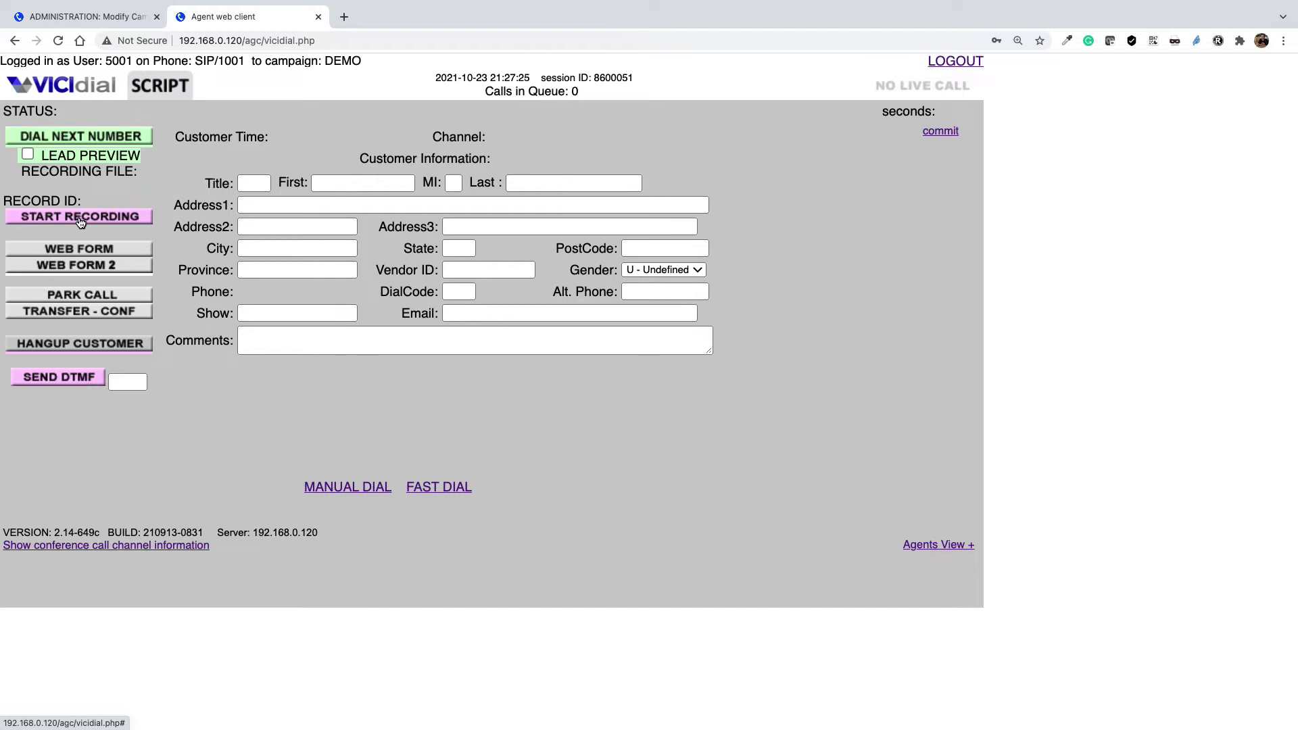
pyautogui.click(91, 16)
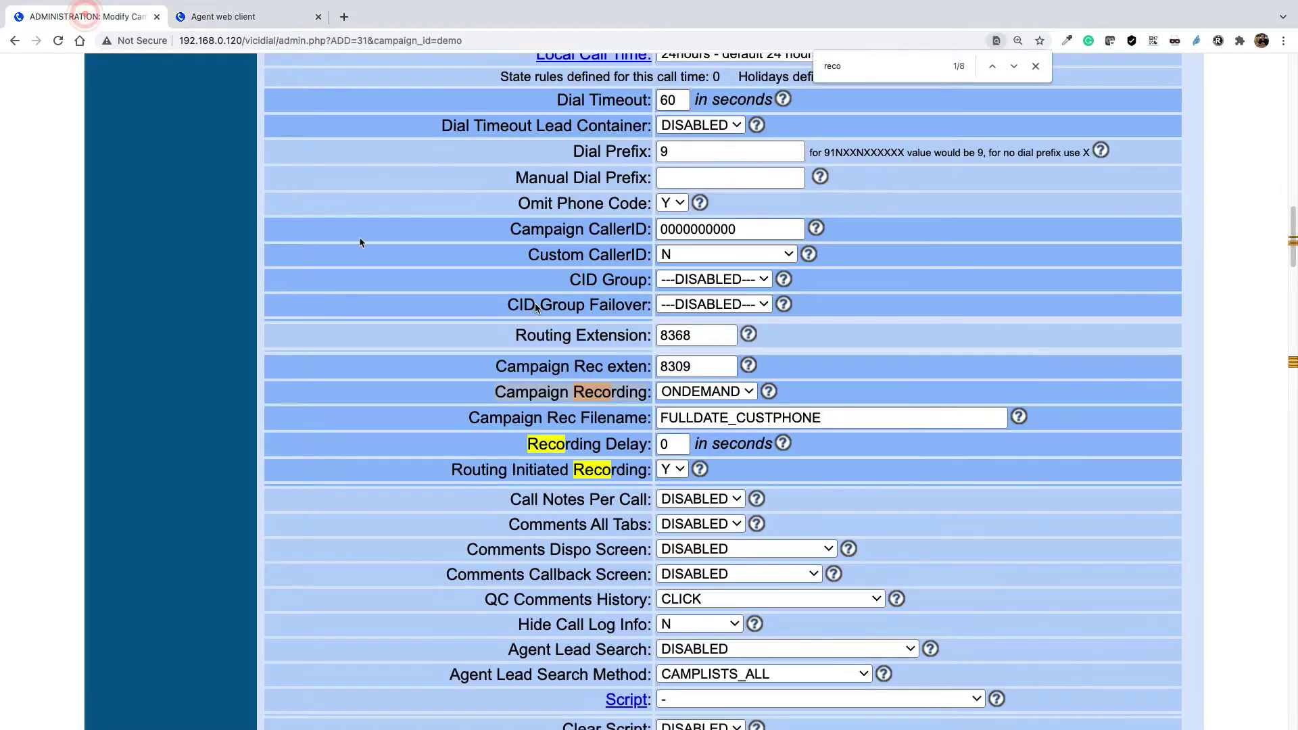
pyautogui.click(709, 391)
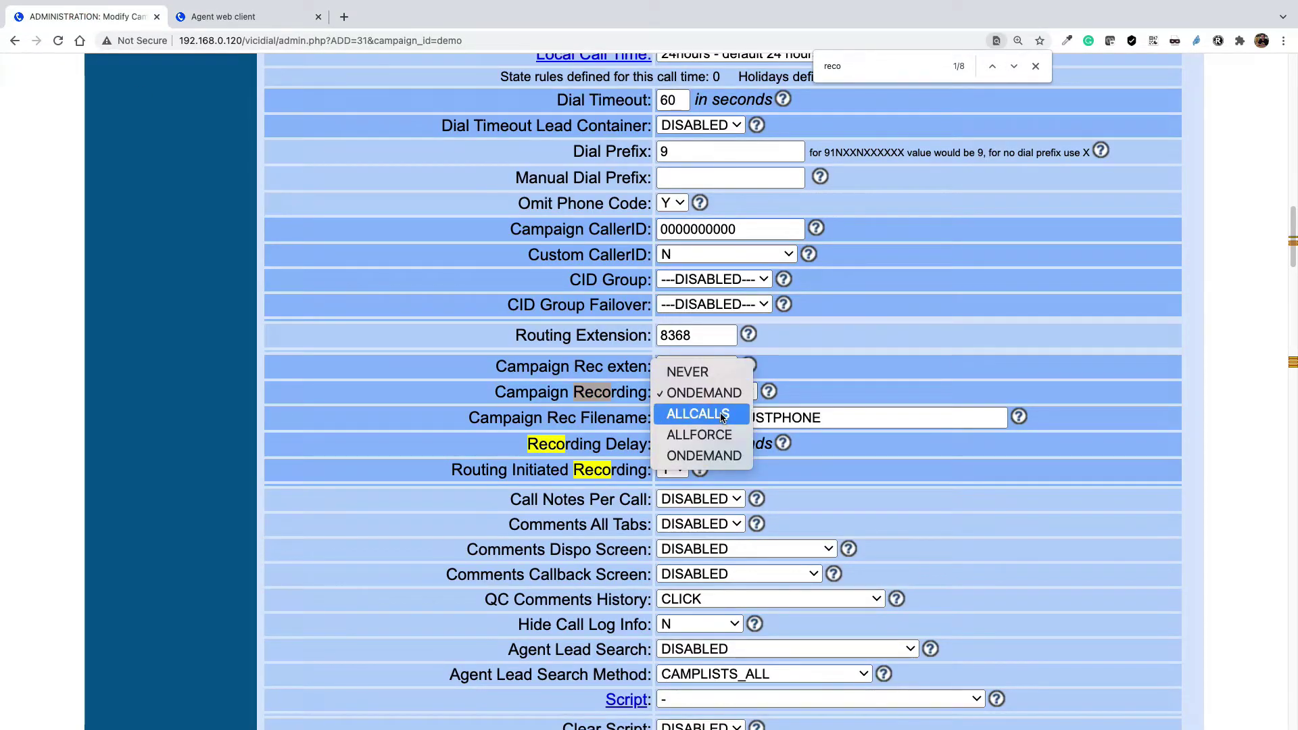
pyautogui.click(723, 417)
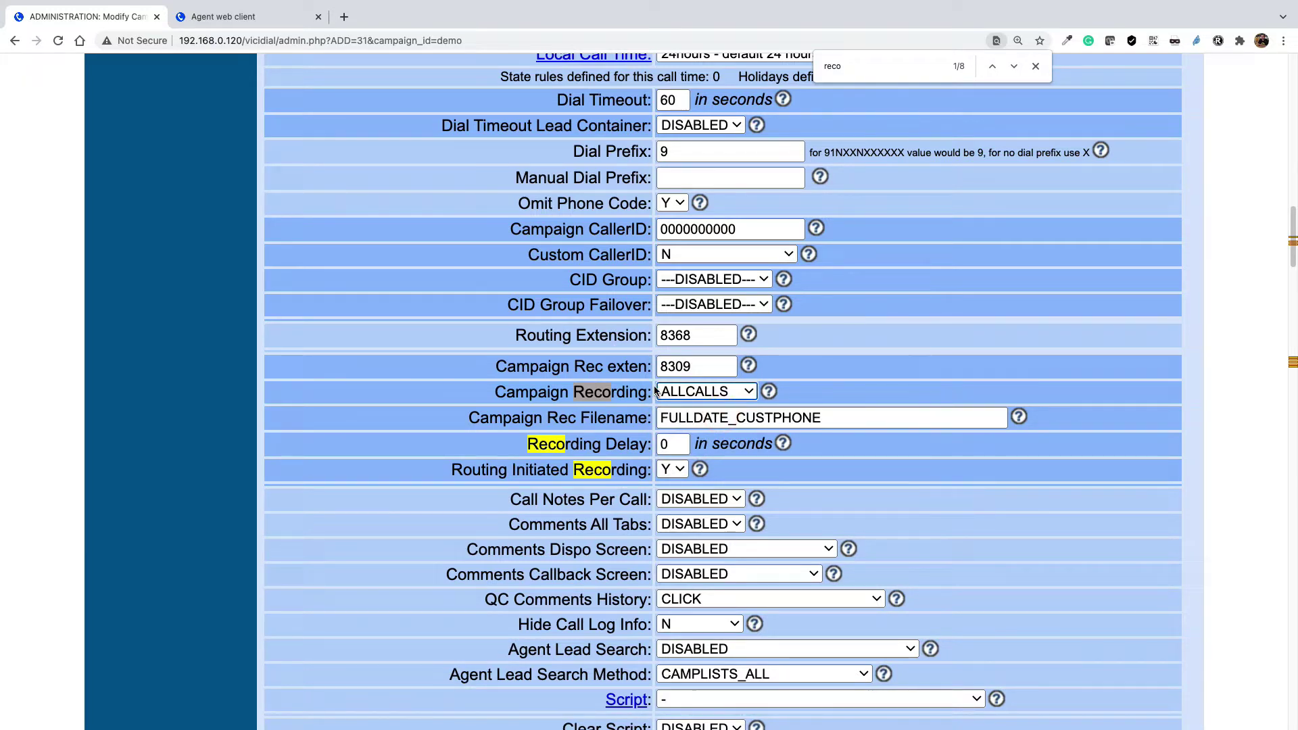
# - Change Campaign Recording from ALLCALLS to ALLFORCE, then bring up the agent web client
pyautogui.click(248, 16)
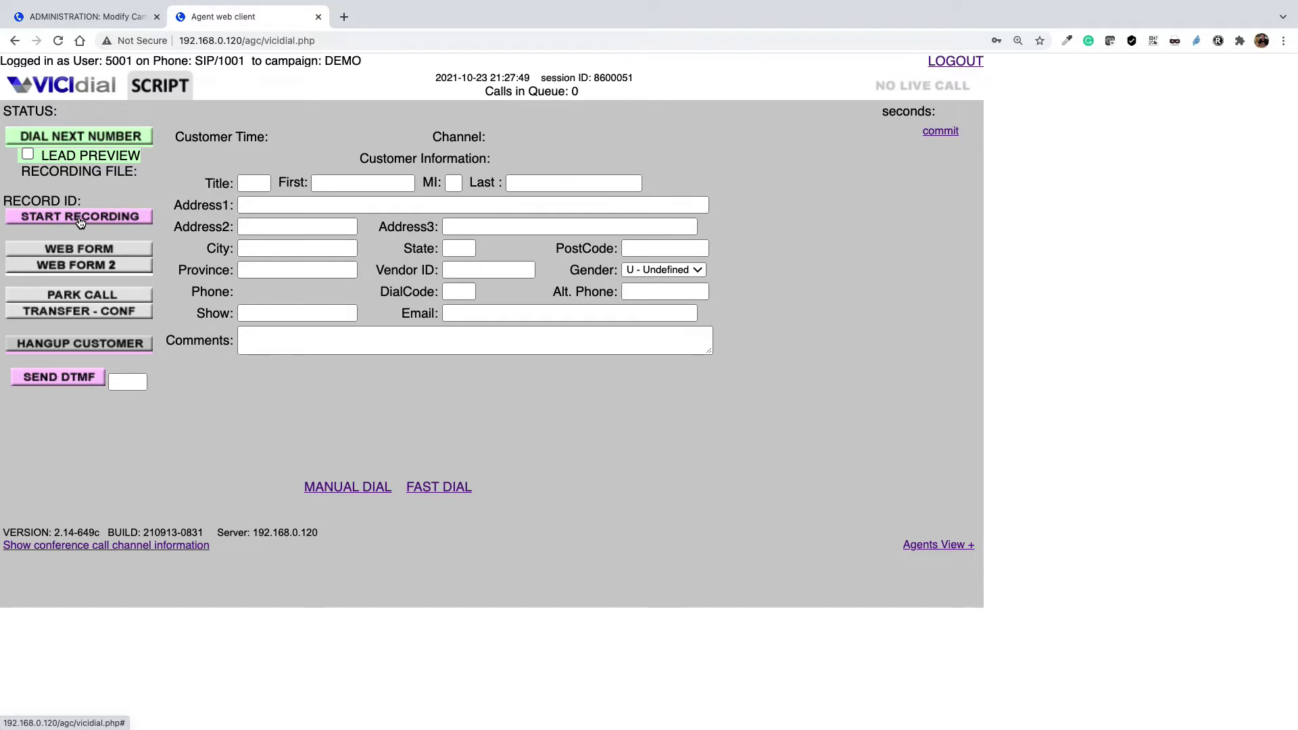
pyautogui.click(75, 17)
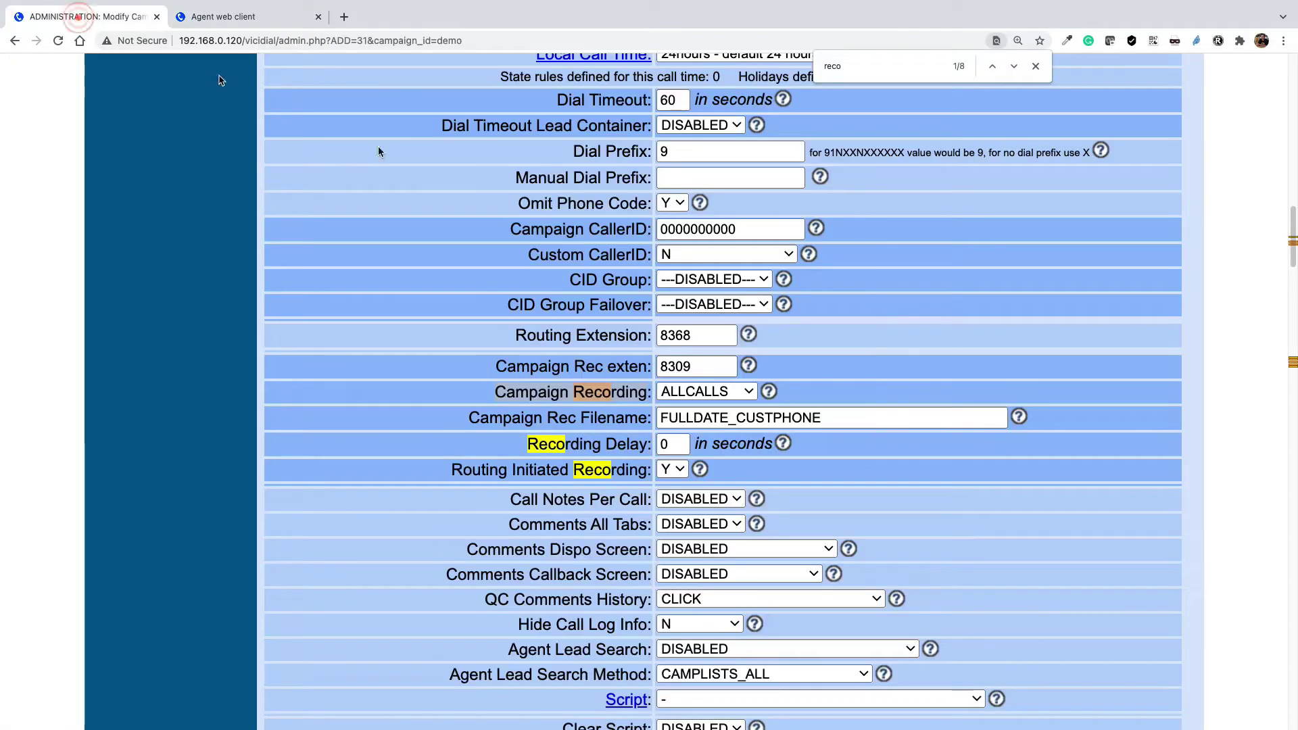
pyautogui.click(723, 391)
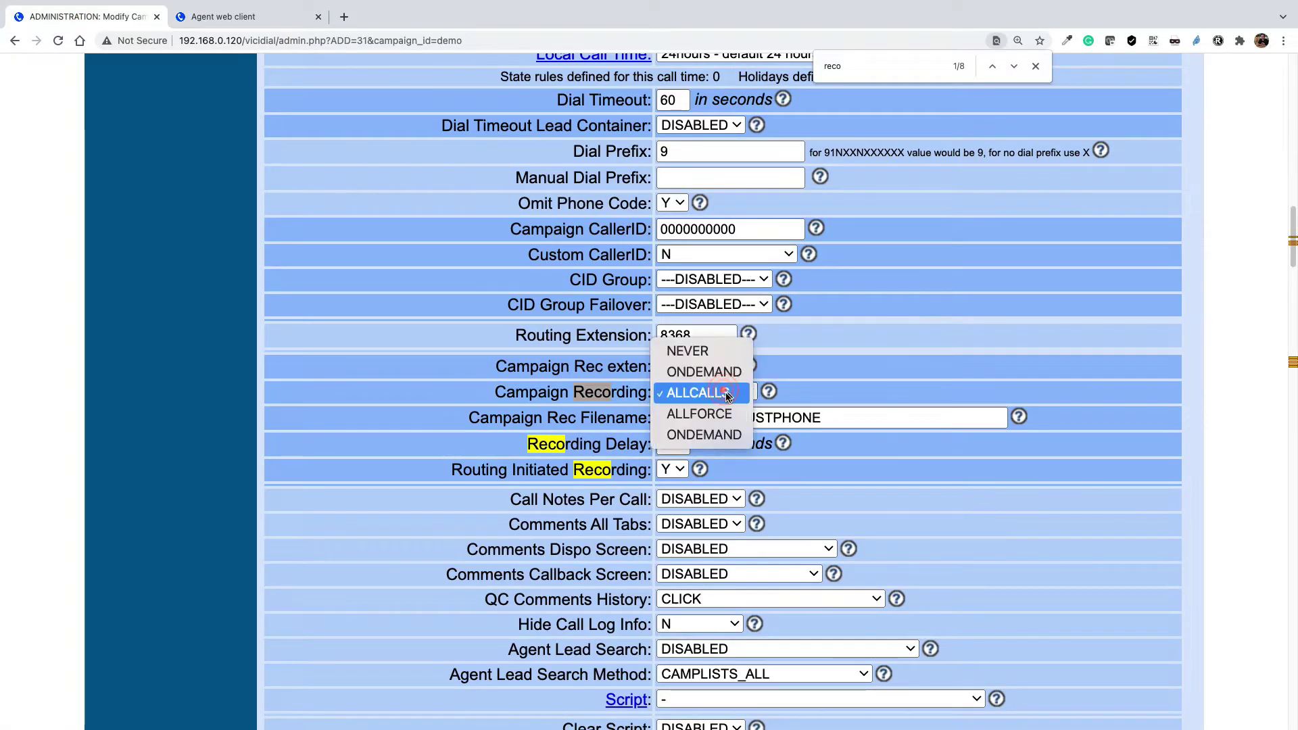
pyautogui.click(718, 414)
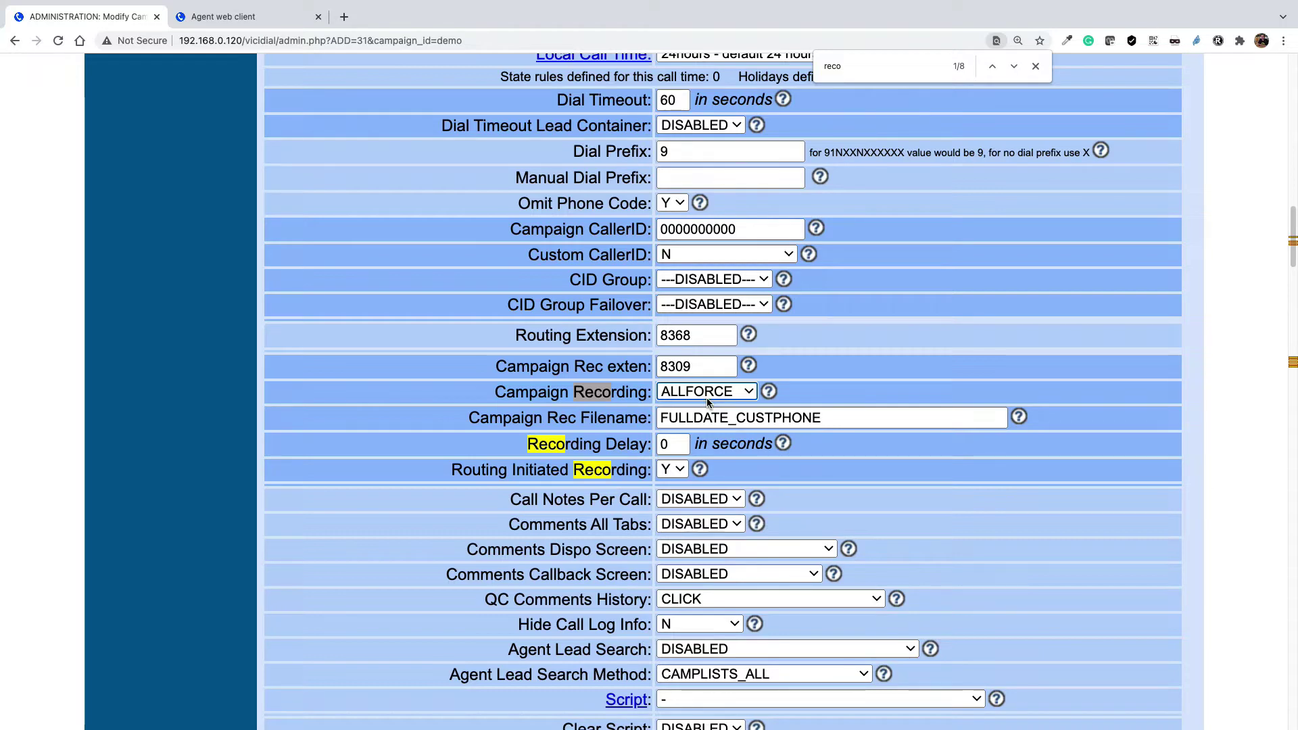
pyautogui.click(236, 16)
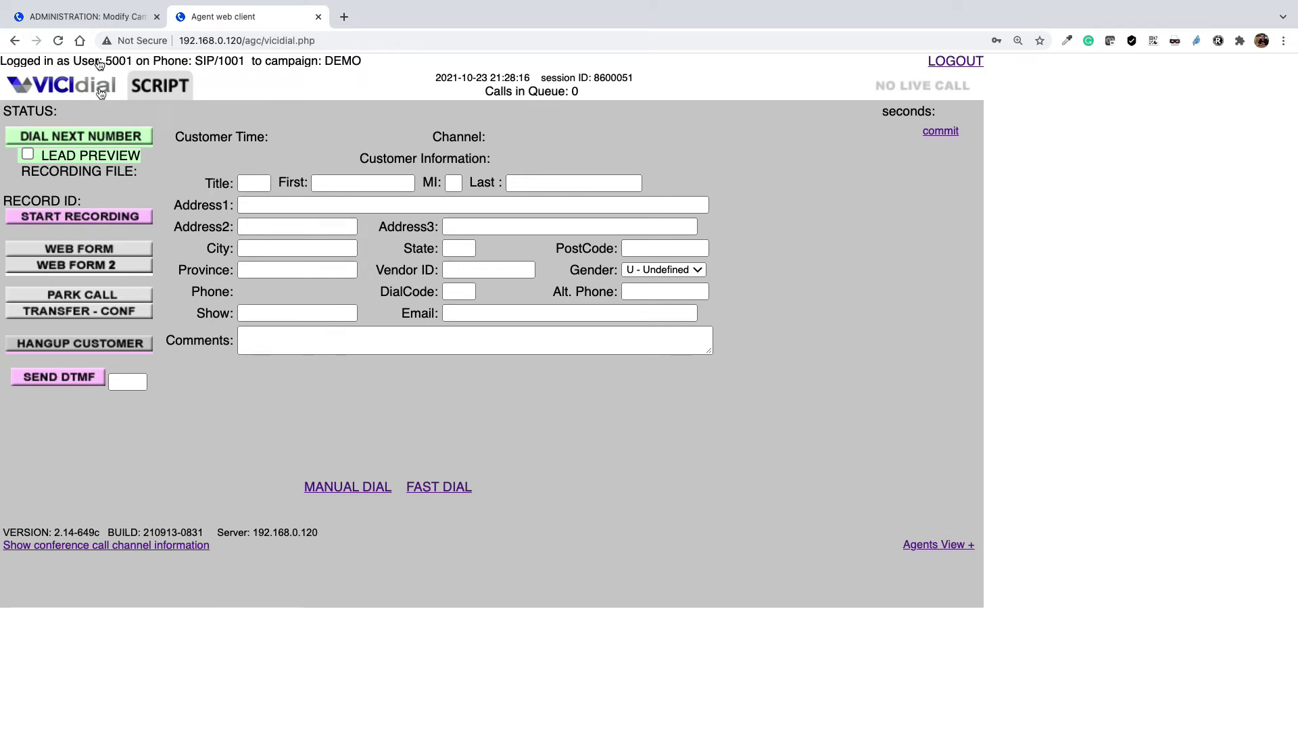
# - Highlight FULLDATE and CUSTPHONE in the Campaign Rec Filename and open its variables help
pyautogui.click(102, 17)
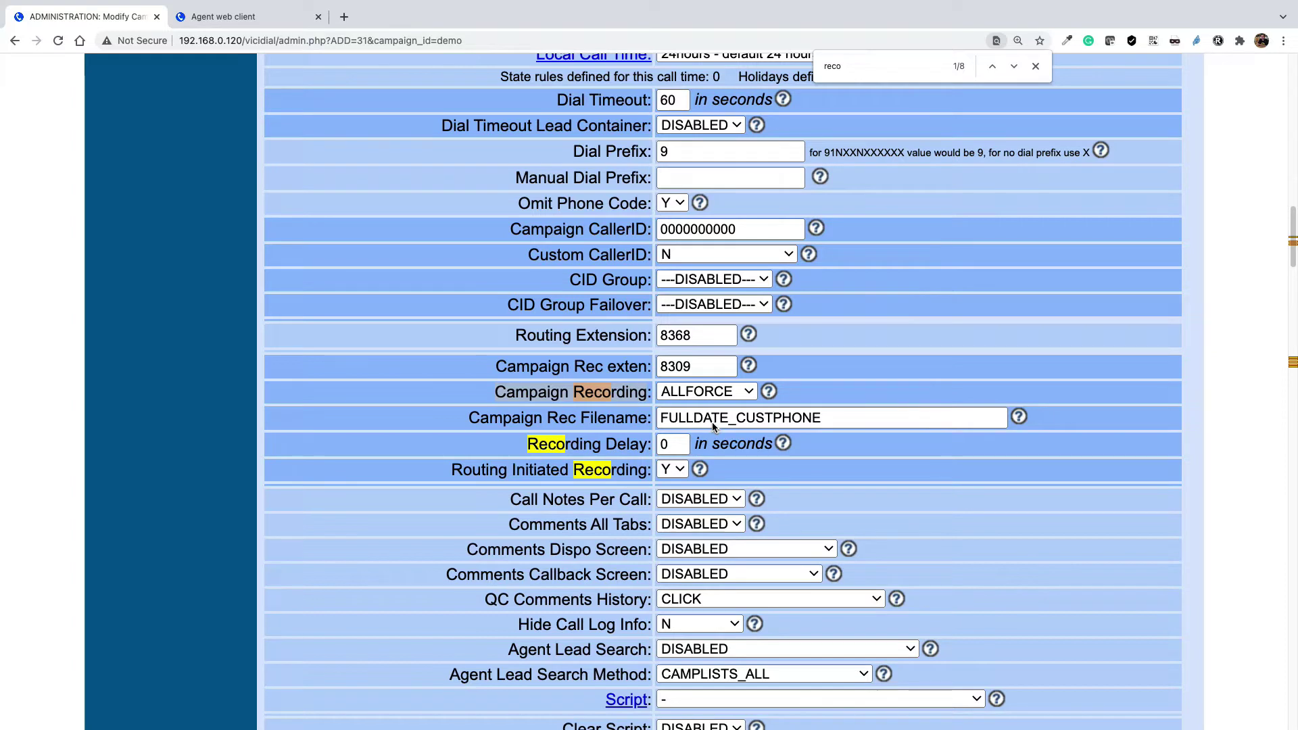
pyautogui.click(502, 424)
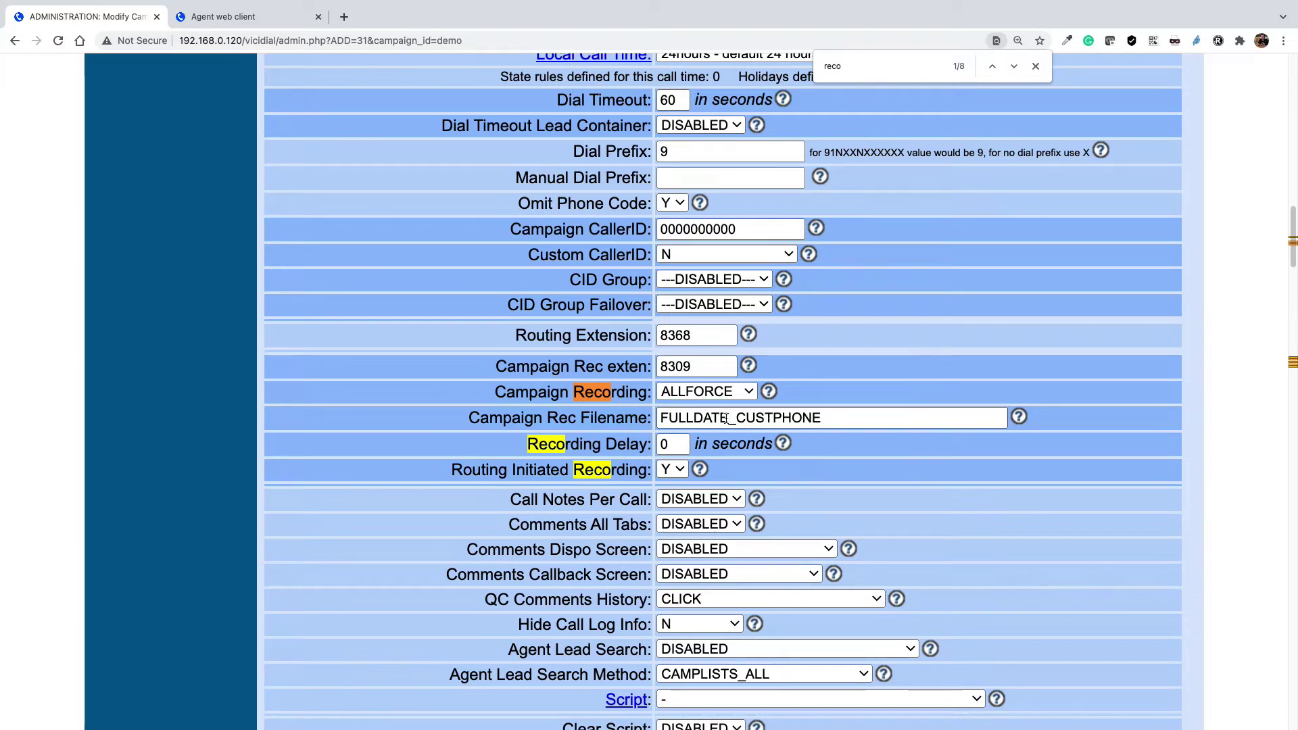
pyautogui.moveTo(726, 419); pyautogui.dragTo(661, 419)
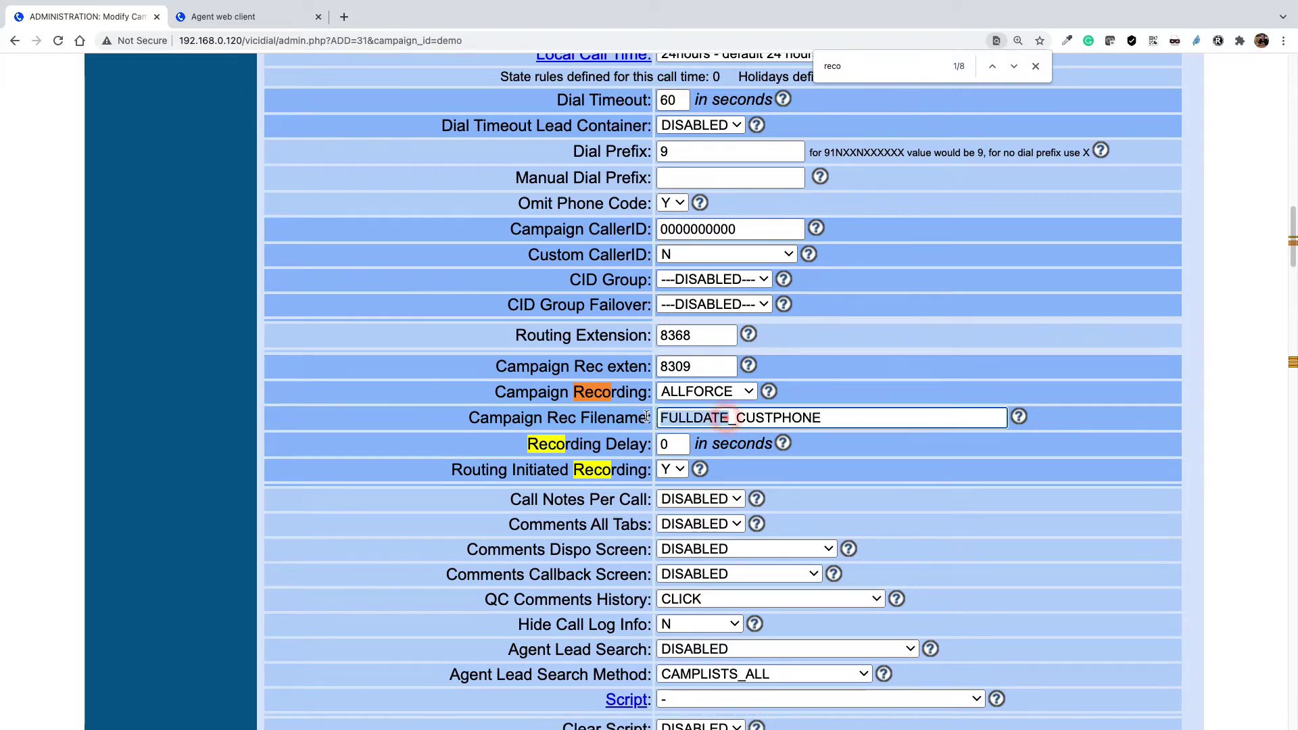
pyautogui.moveTo(836, 420); pyautogui.dragTo(736, 419)
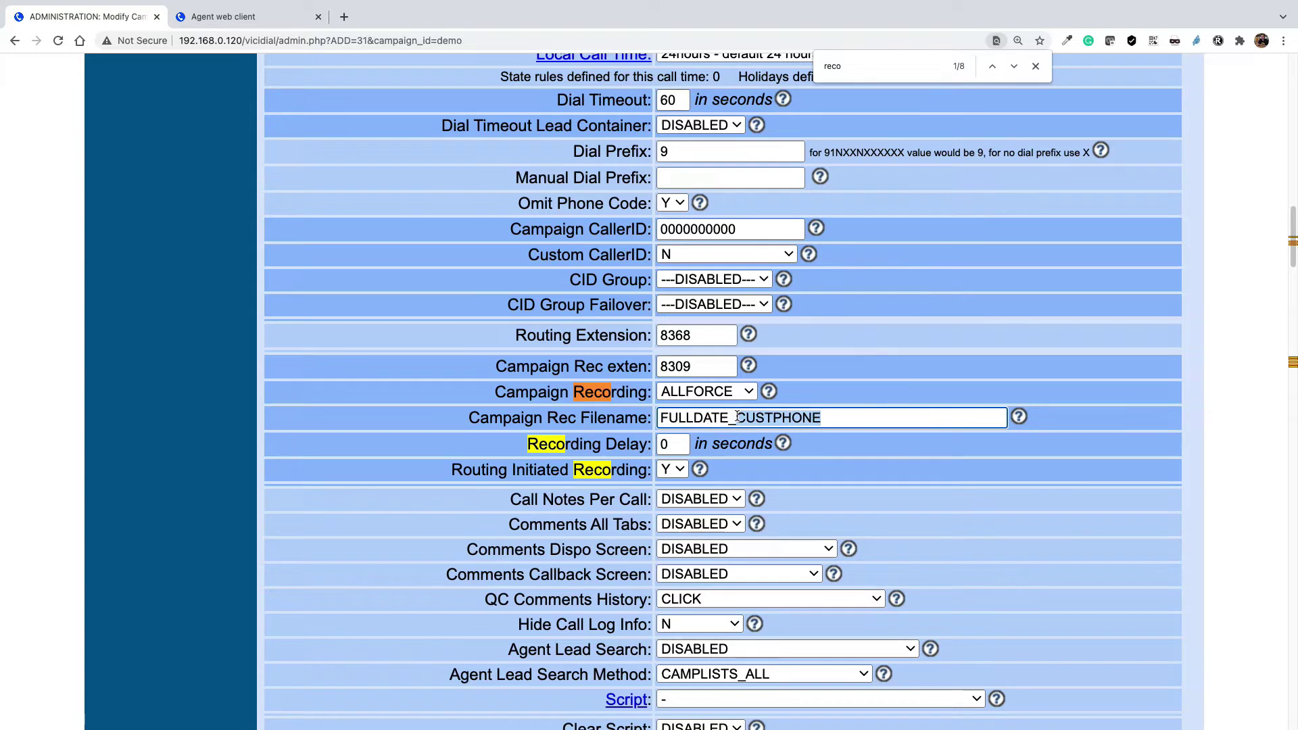
pyautogui.click(1018, 417)
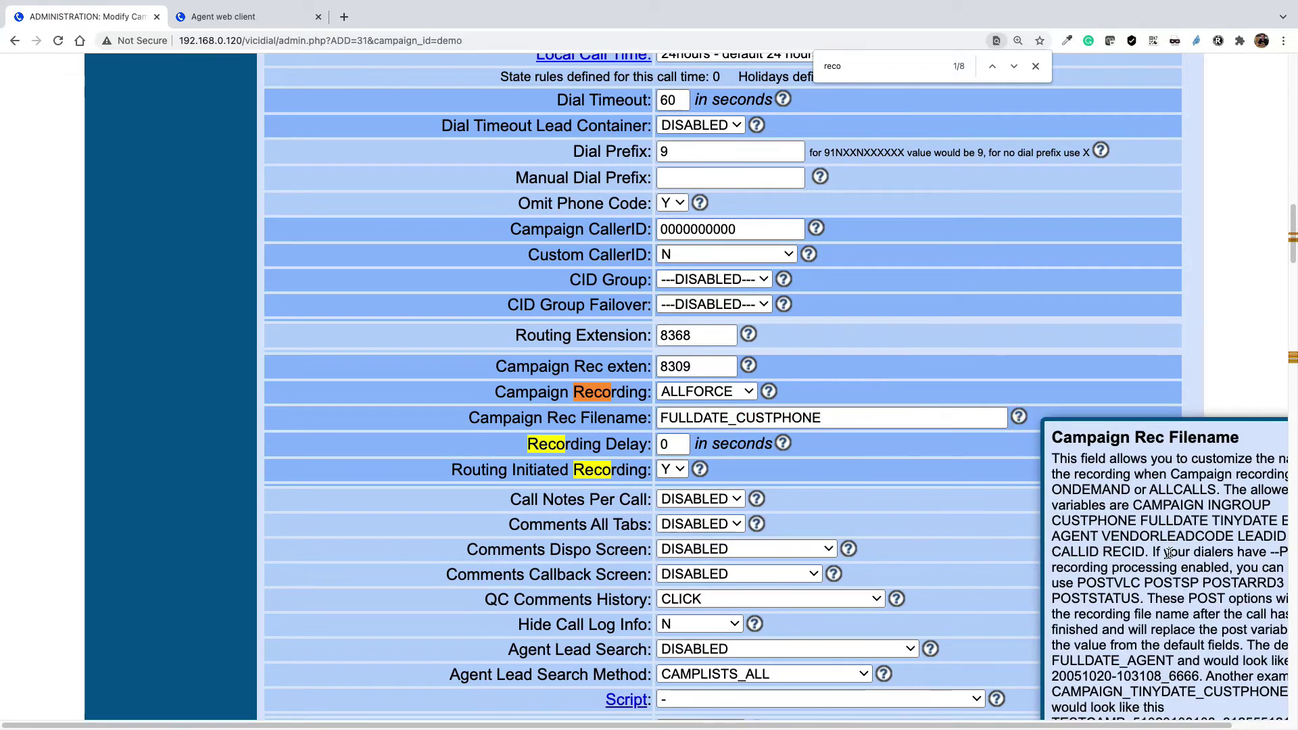
# - Append _CAMPAIGN to the end of the Campaign Rec Filename
pyautogui.scroll(-1, 1167, 554)
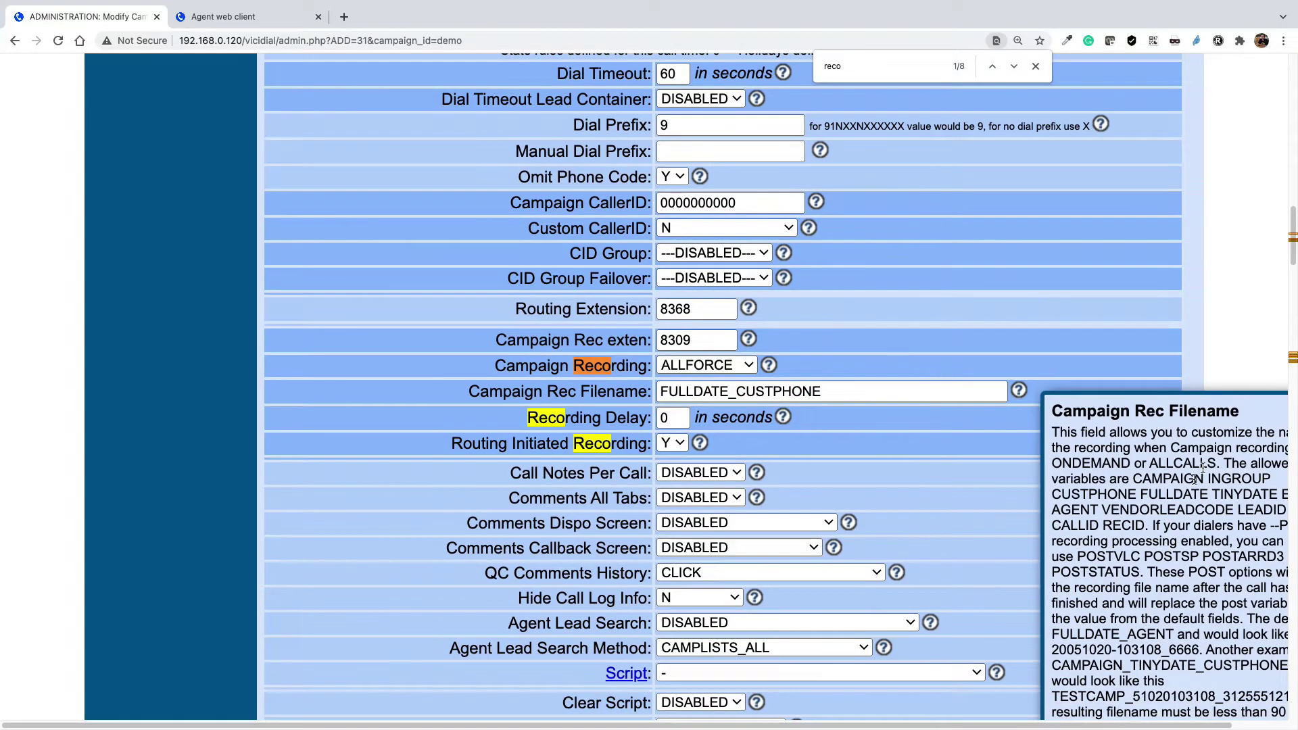
pyautogui.scroll(-1, 1167, 554)
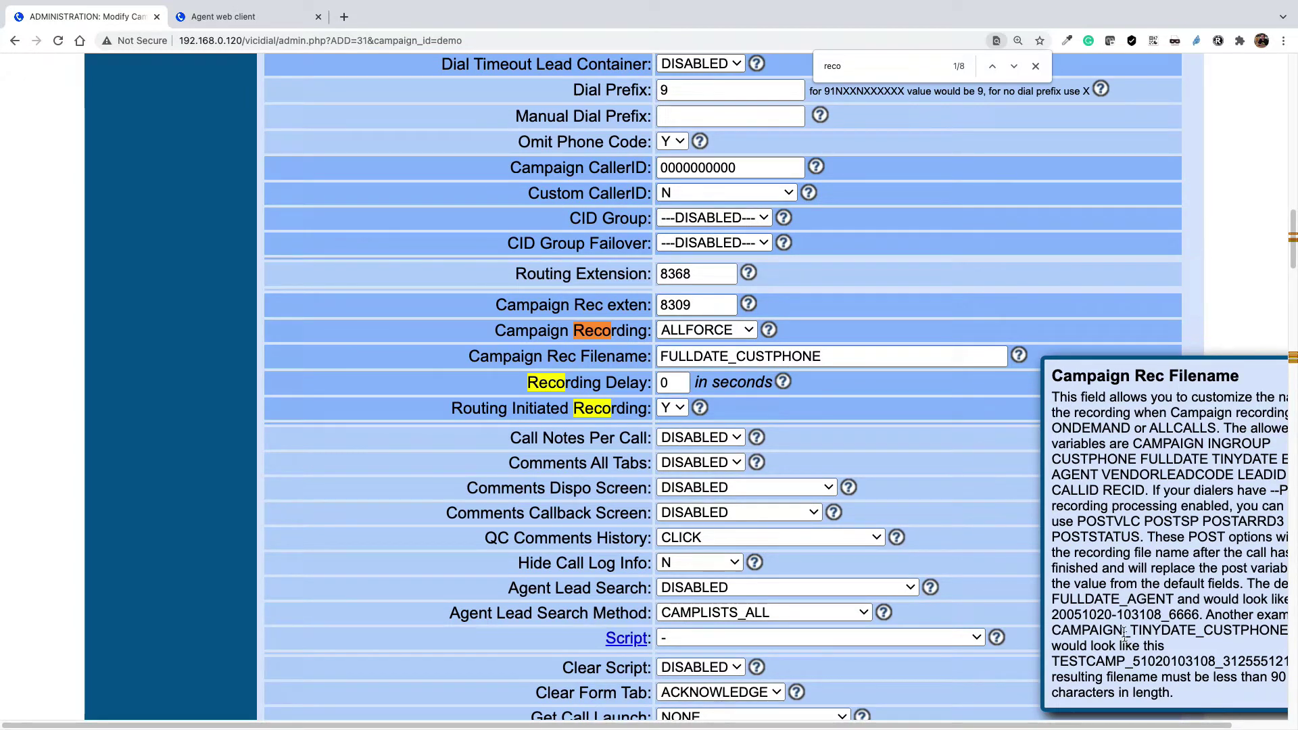
pyautogui.rightClick(1061, 629)
pyautogui.click(877, 358)
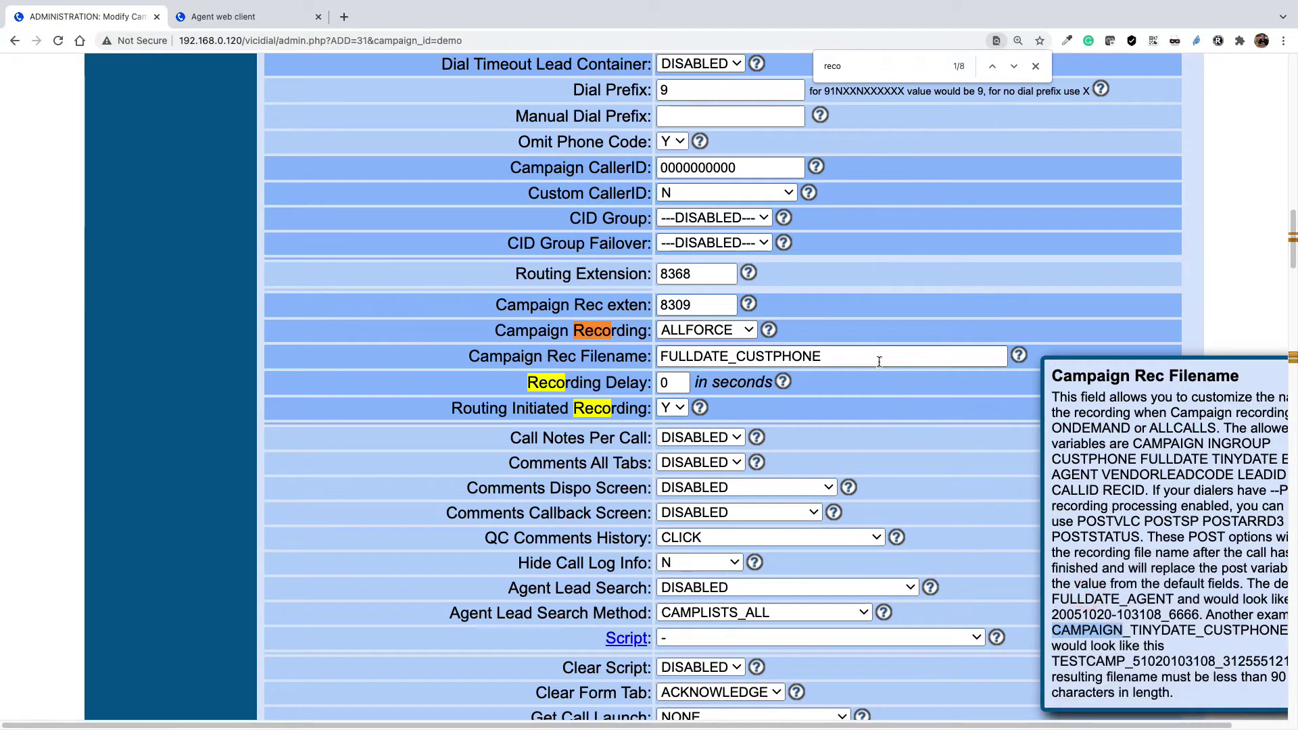
pyautogui.write('_')
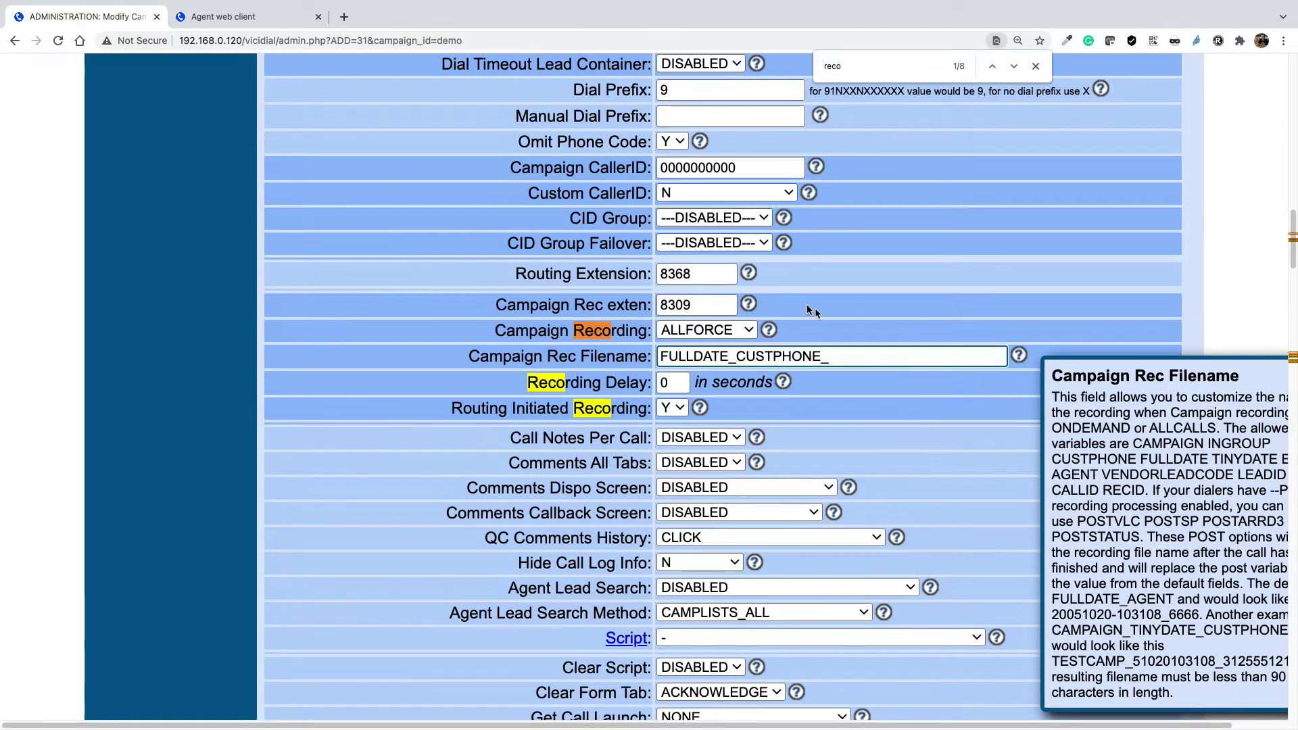
pyautogui.write('CAMPAIGN')
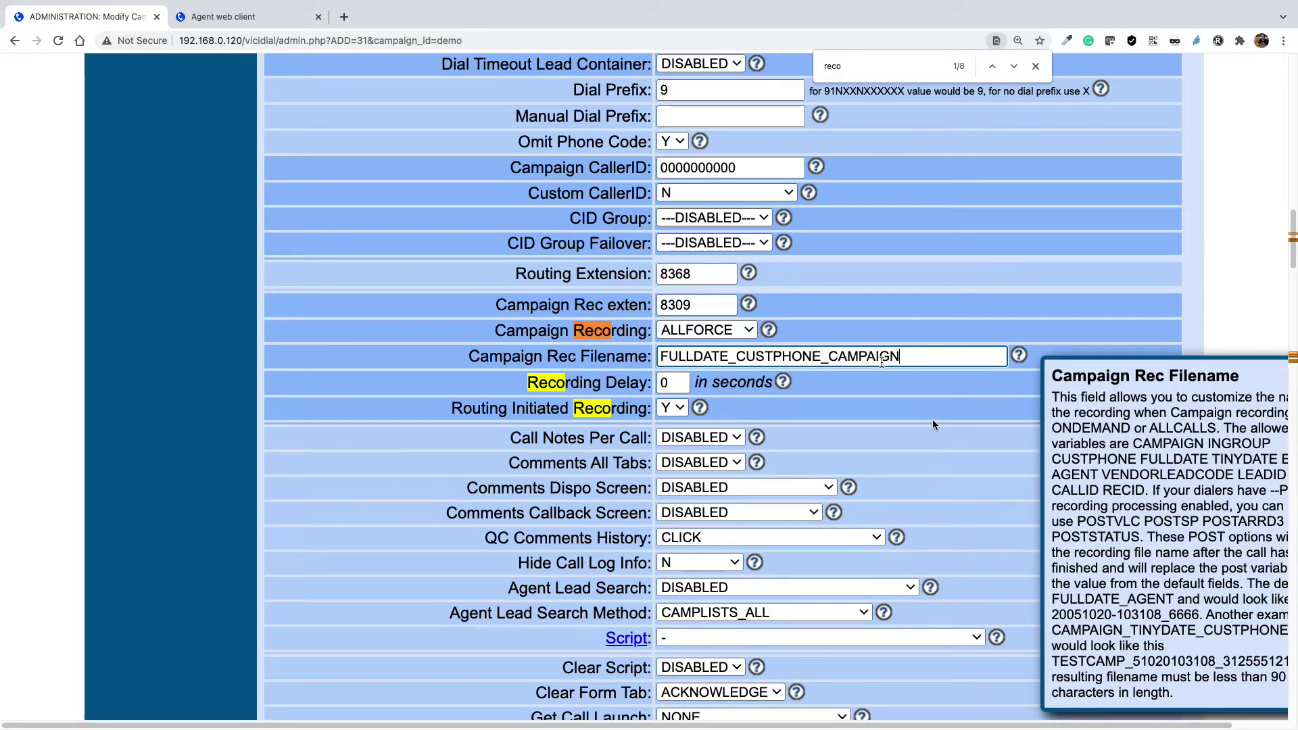
# - Copy AGENT from the help text and append it as _AGENT, giving FULLDATE_CUSTPHONE_CAMPAIGN_AGENT
pyautogui.moveTo(1173, 599); pyautogui.dragTo(1132, 597)
pyautogui.rightClick(1132, 598)
pyautogui.click(1138, 599)
pyautogui.click(908, 350)
pyautogui.write('_')
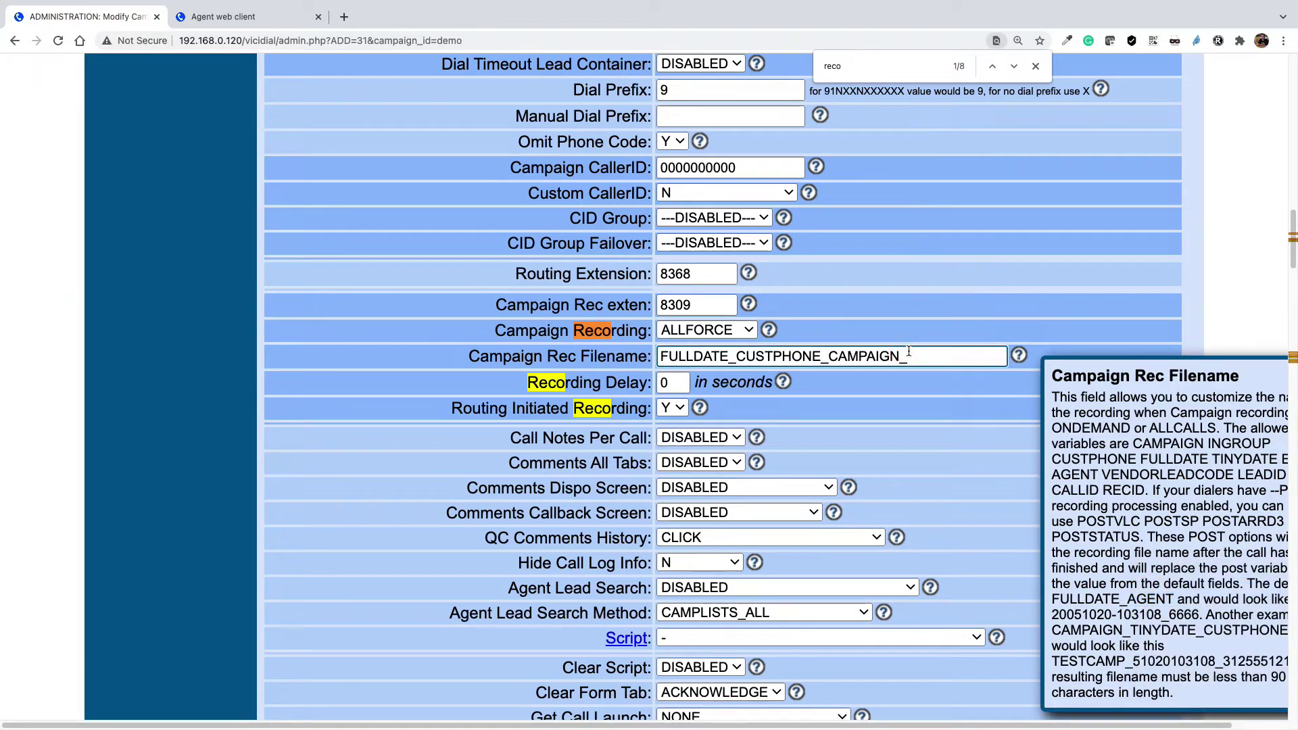
pyautogui.hotkey('ctrl', 'v')
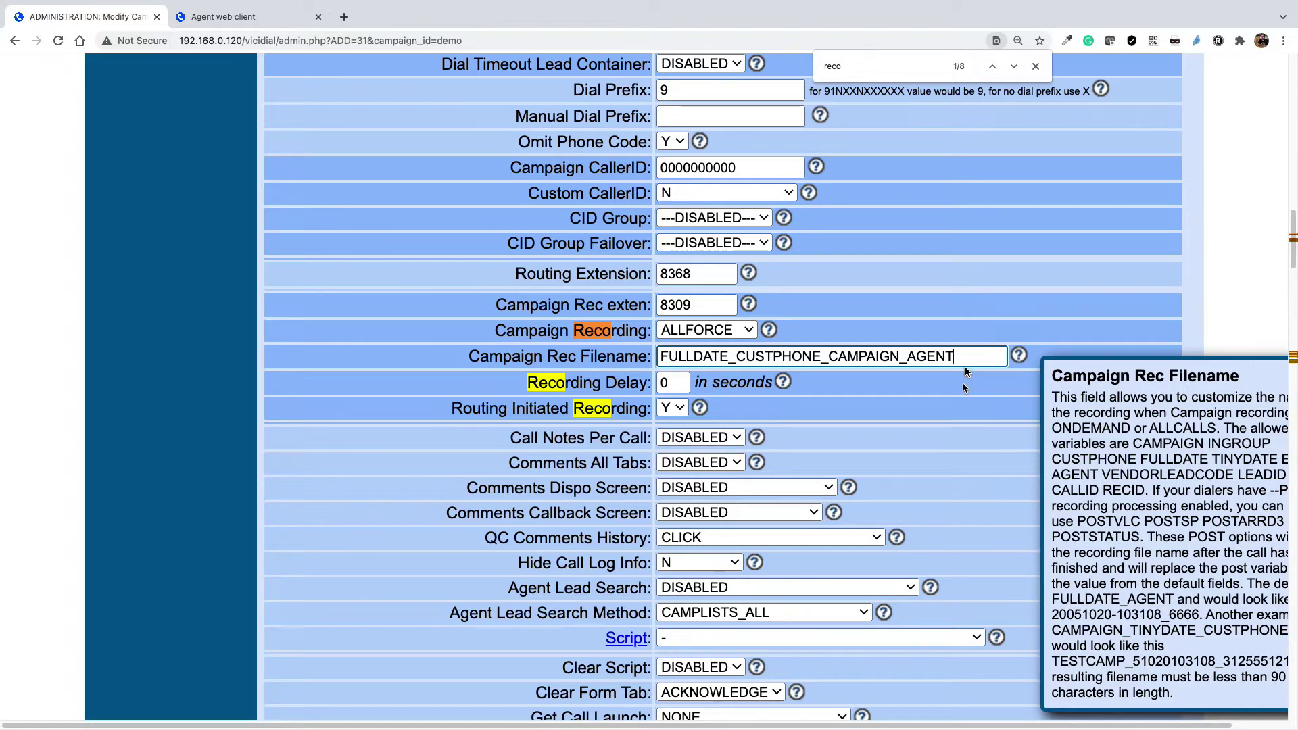
pyautogui.scroll(1, 786, 418)
pyautogui.scroll(6, 787, 424)
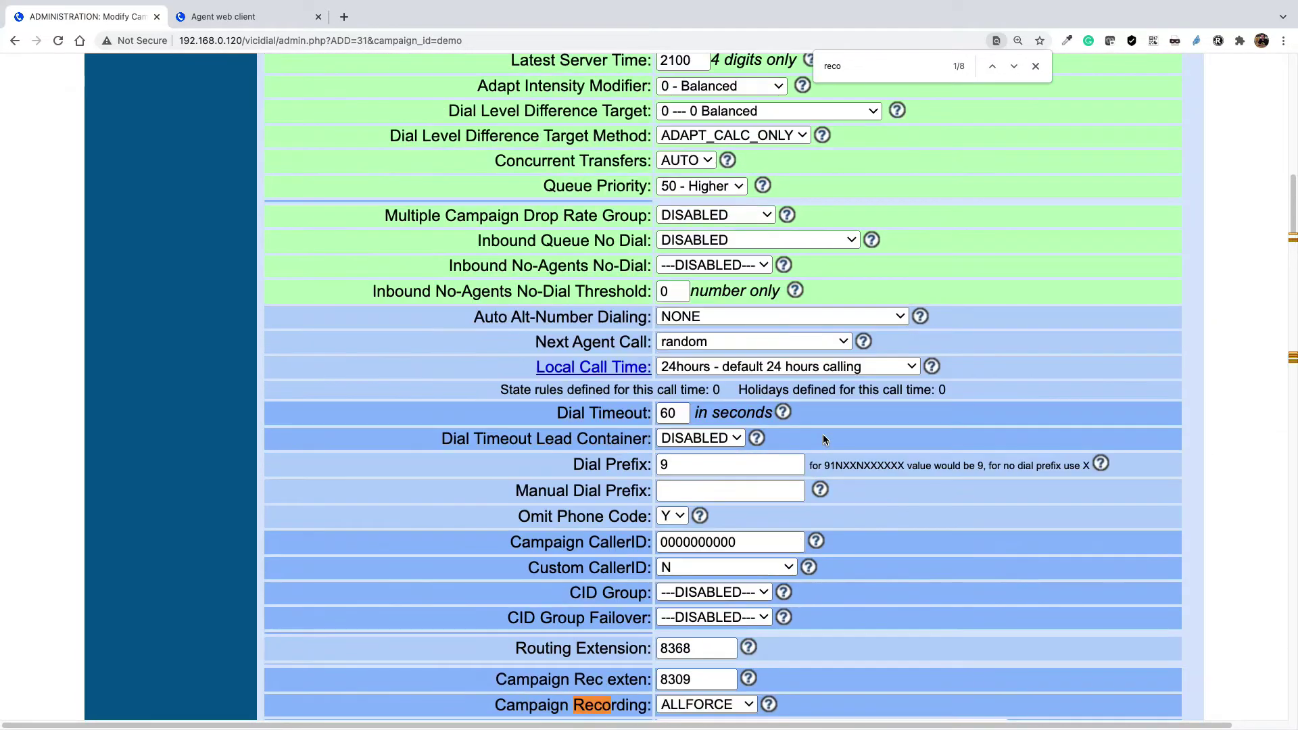
pyautogui.scroll(5, 825, 432)
pyautogui.scroll(7, 837, 425)
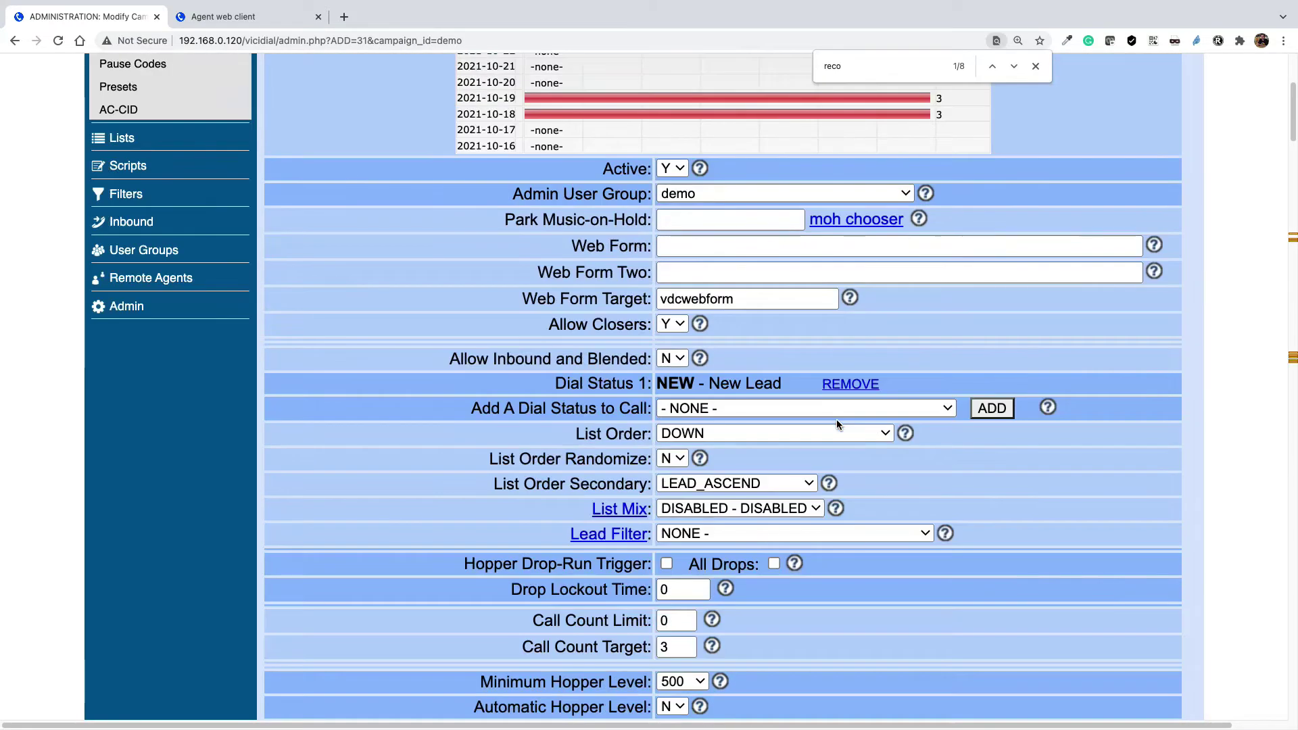
pyautogui.scroll(-3, 750, 399)
pyautogui.scroll(-20, 752, 402)
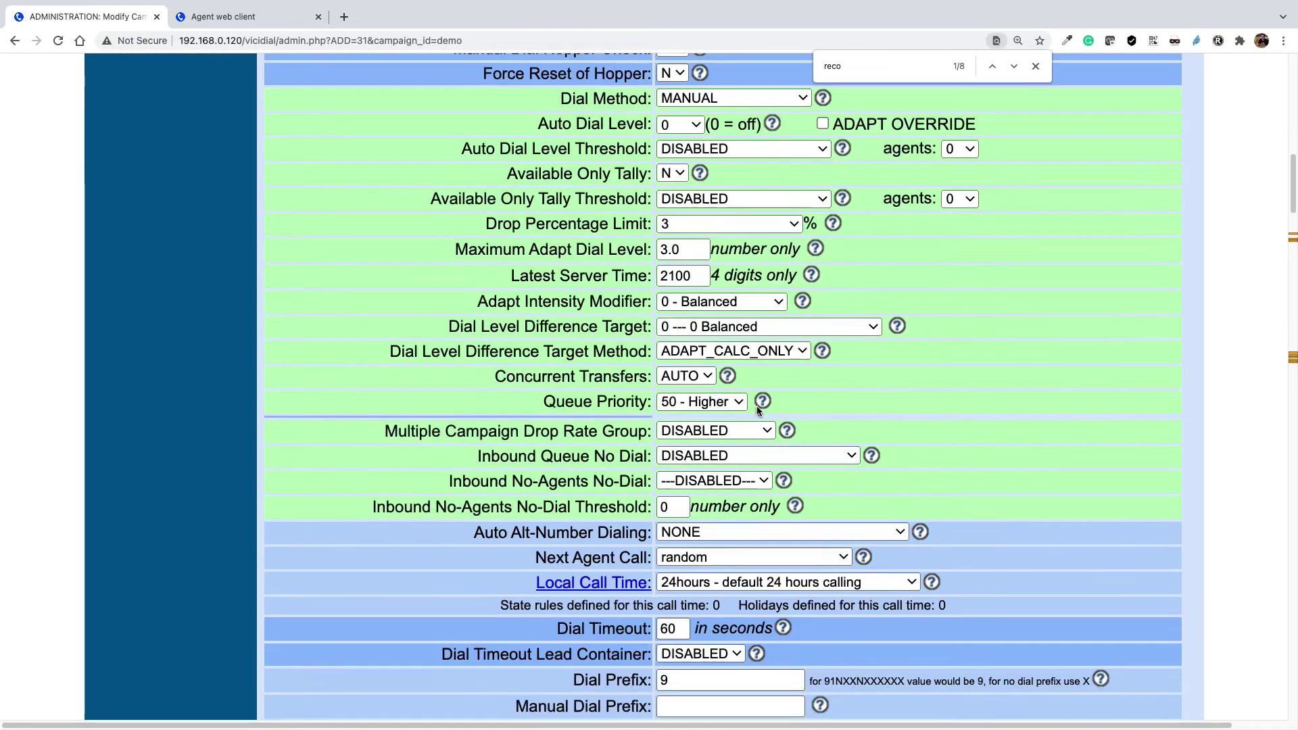
# - Submit the demo campaign's recording changes and go to the Users list
pyautogui.scroll(-15, 757, 466)
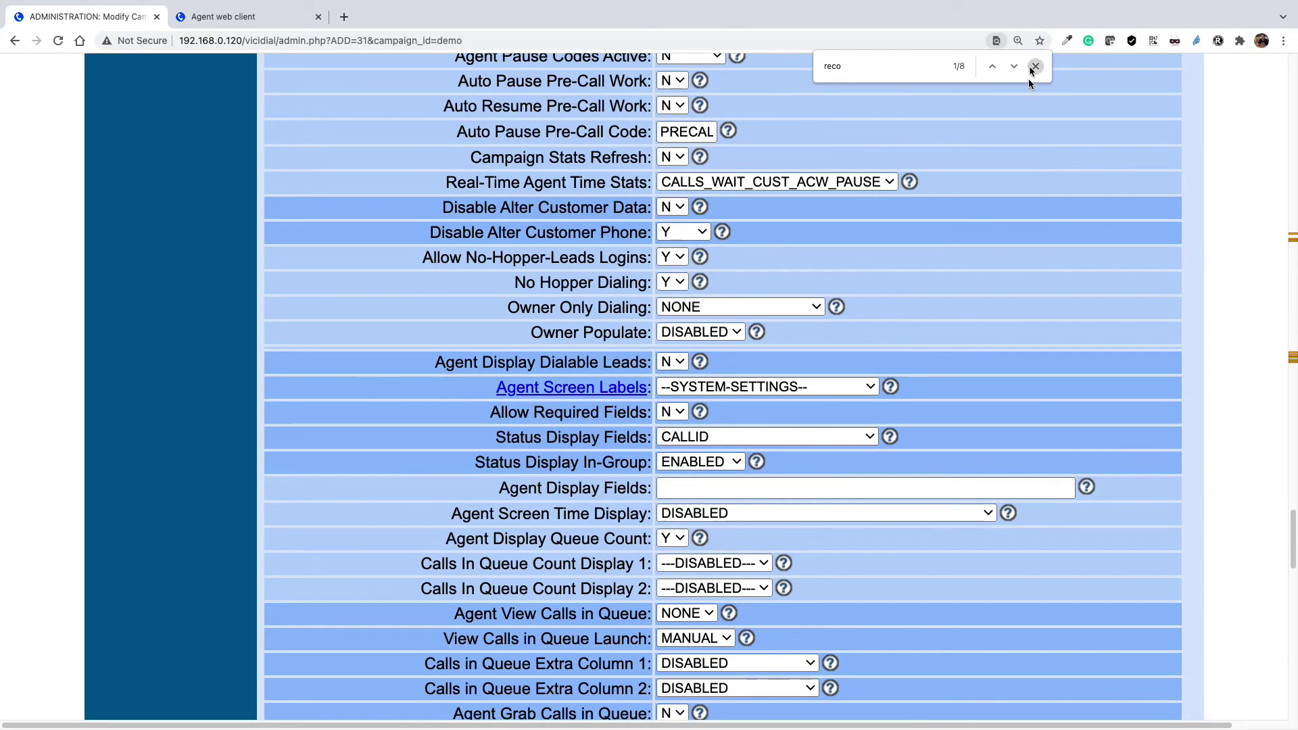
pyautogui.click(1033, 71)
pyautogui.scroll(-20, 757, 510)
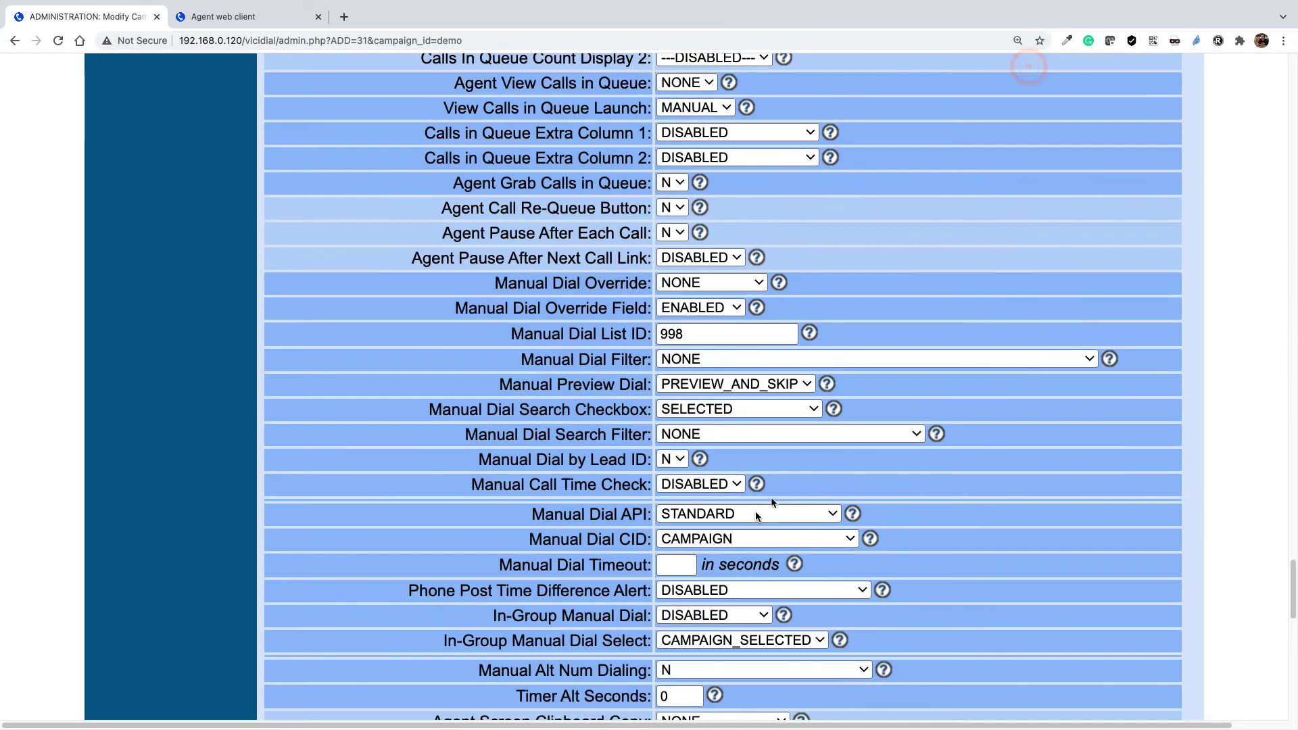
pyautogui.click(723, 261)
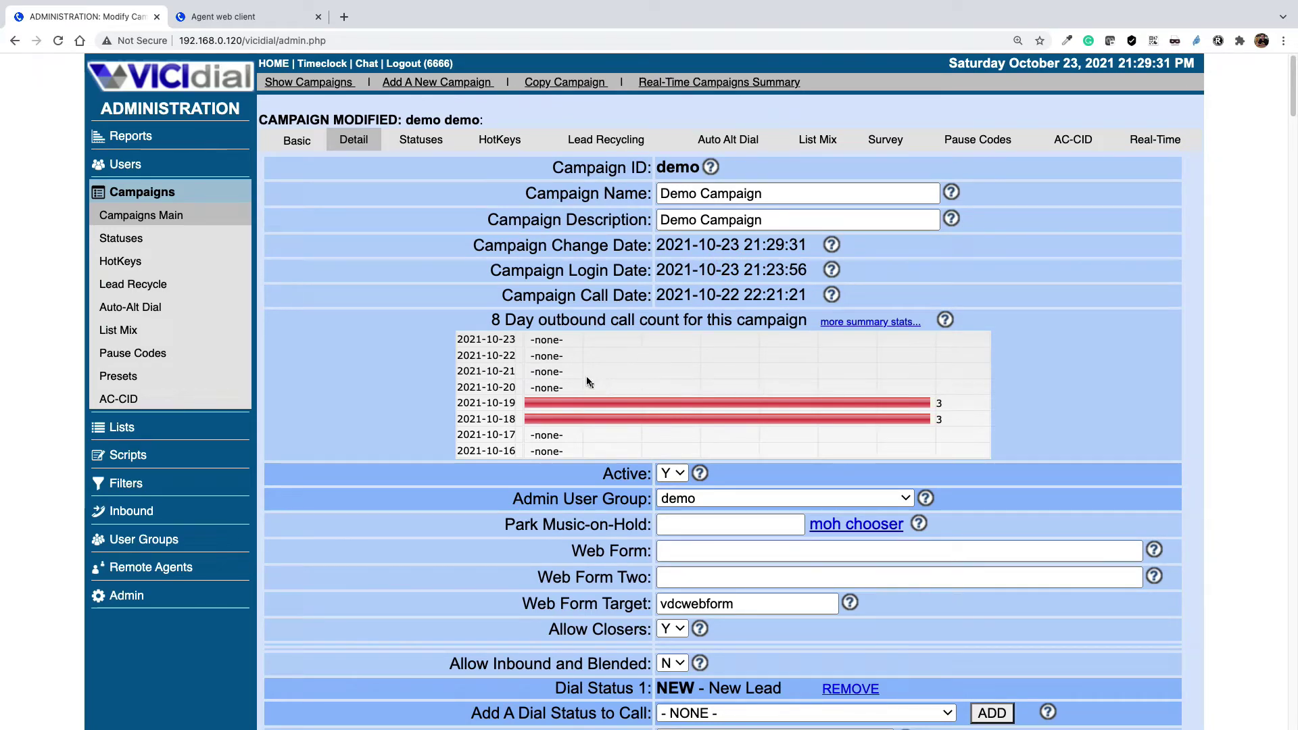
pyautogui.click(127, 163)
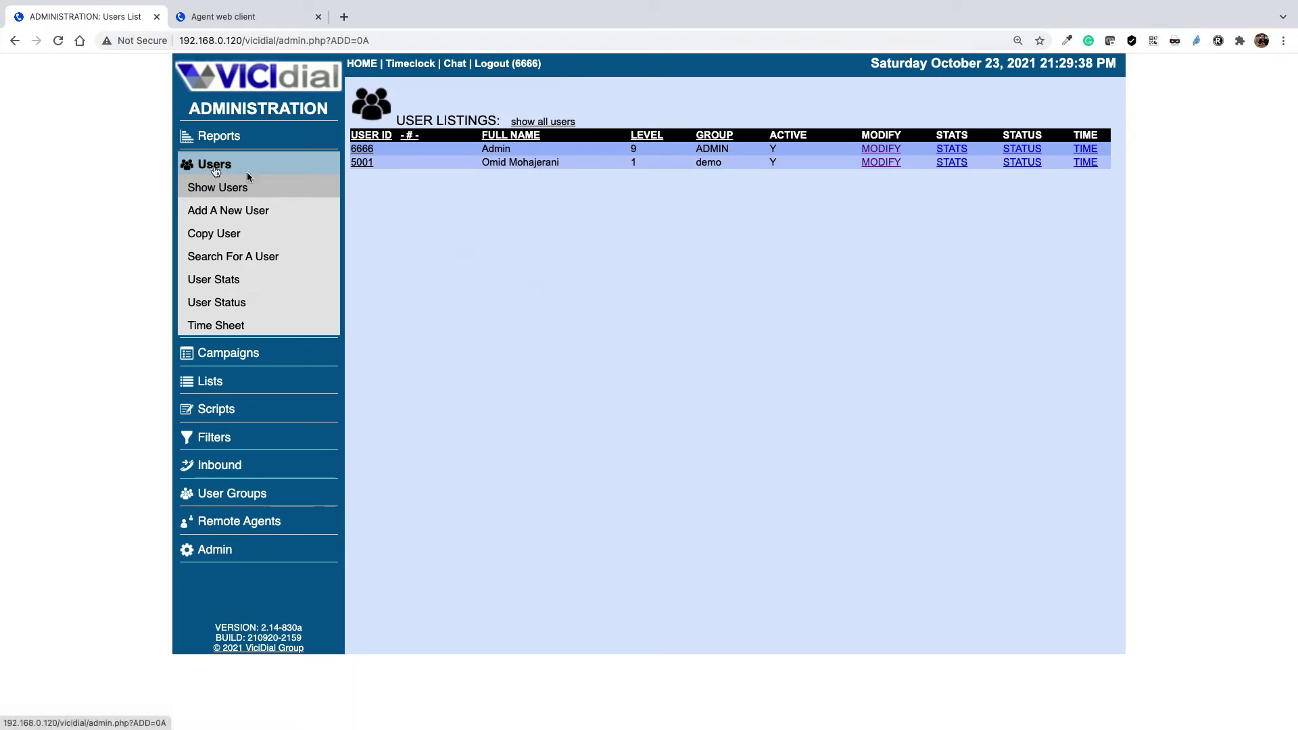
pyautogui.click(363, 162)
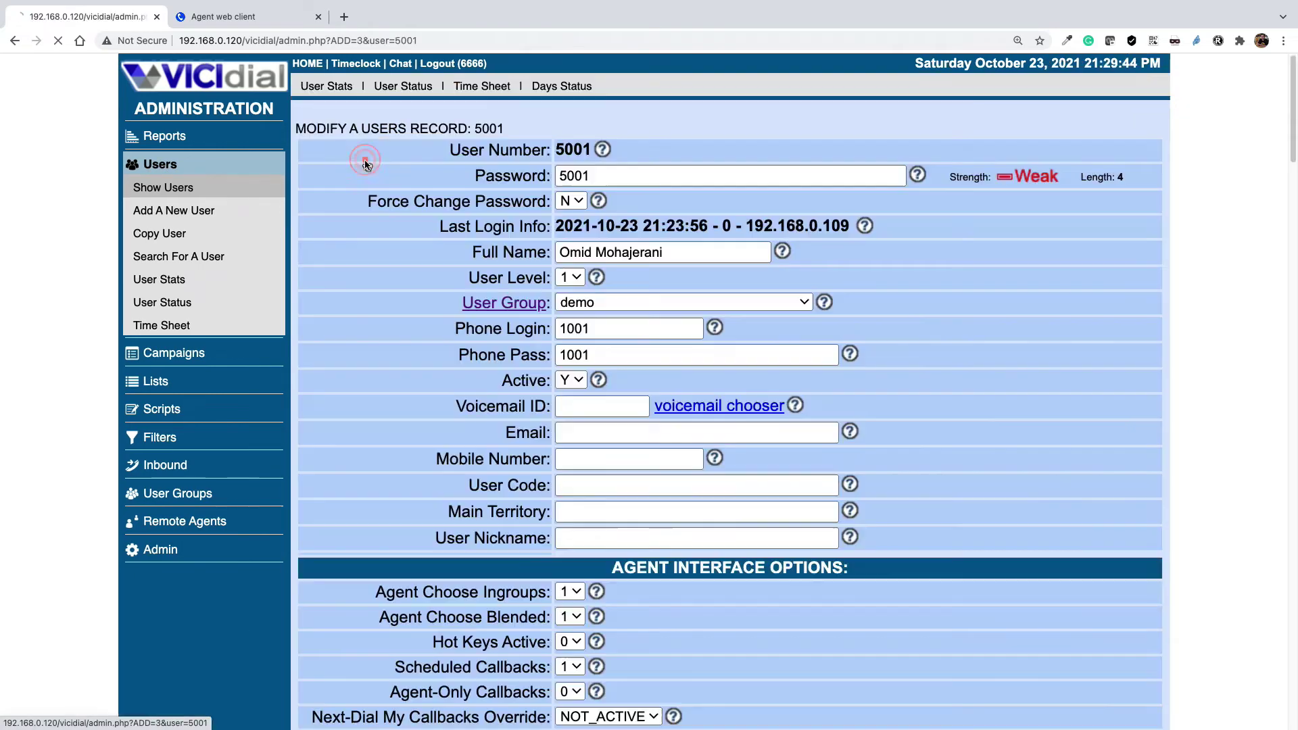
pyautogui.scroll(-5, 720, 401)
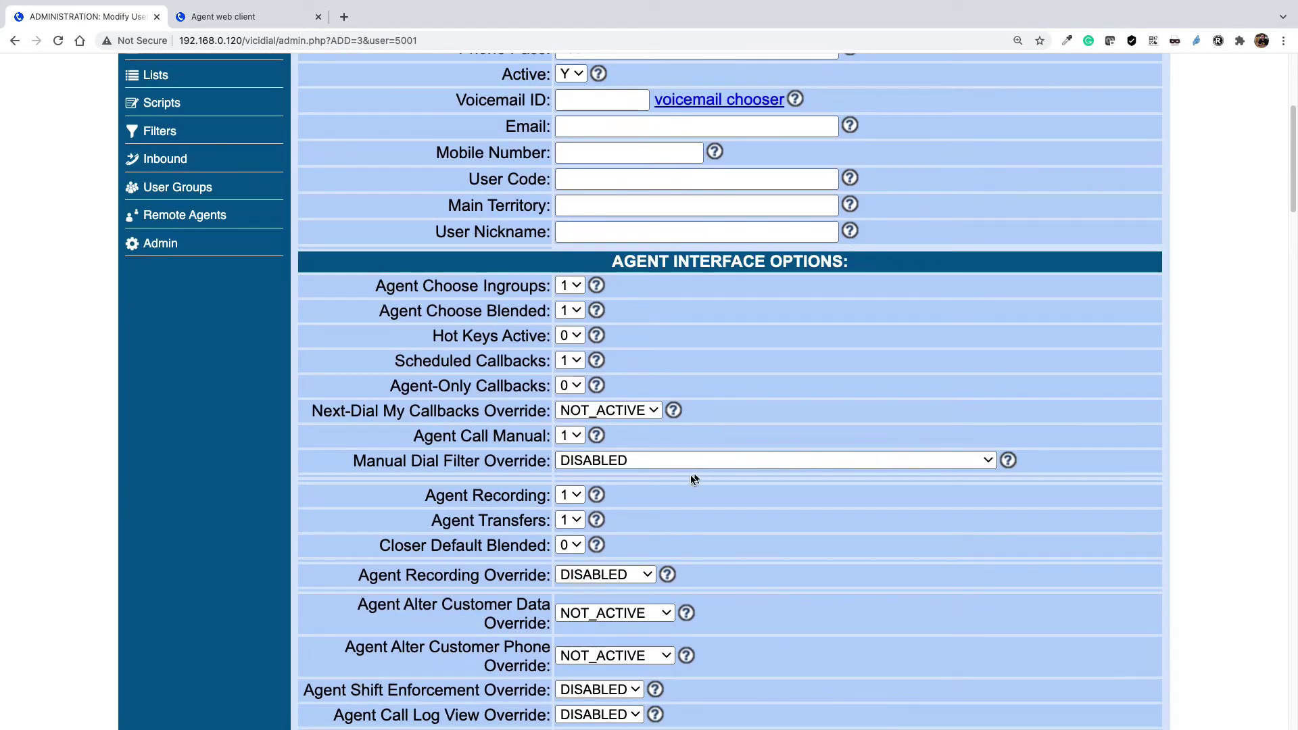
pyautogui.scroll(-1, 608, 486)
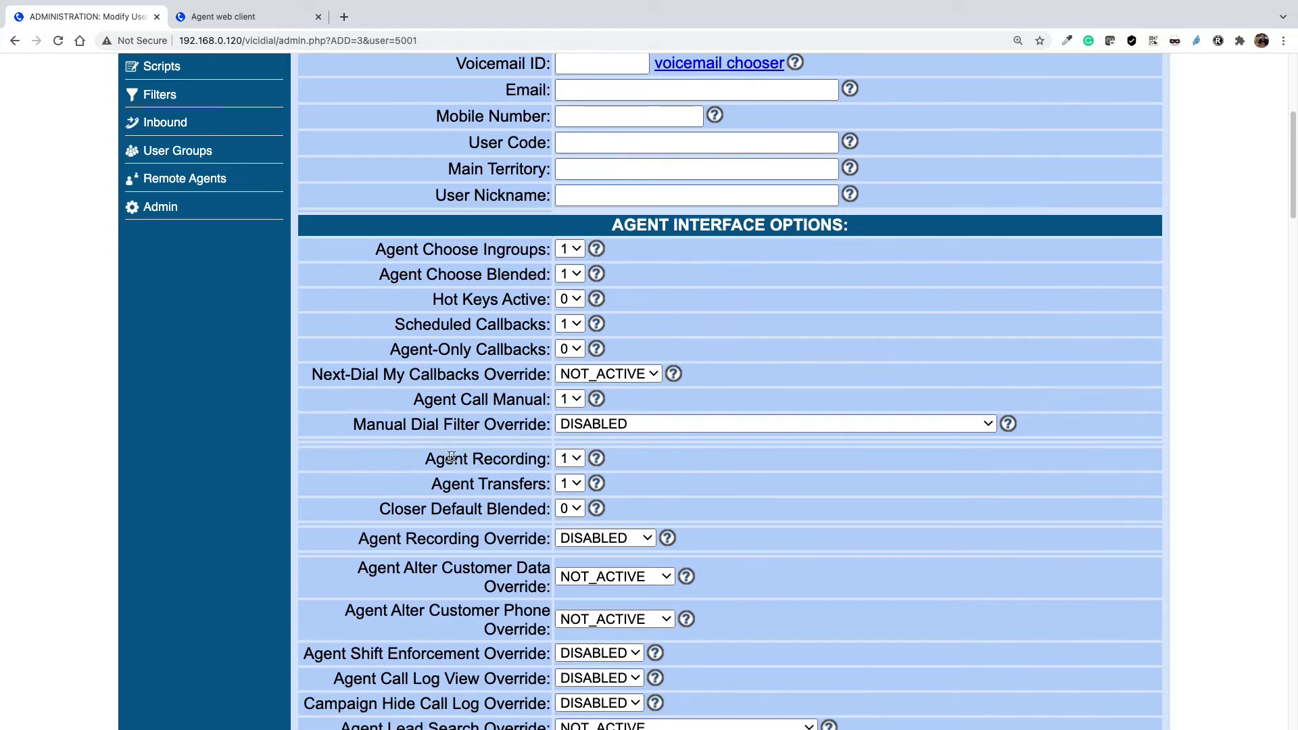
pyautogui.moveTo(426, 457); pyautogui.dragTo(569, 461)
pyautogui.click(569, 458)
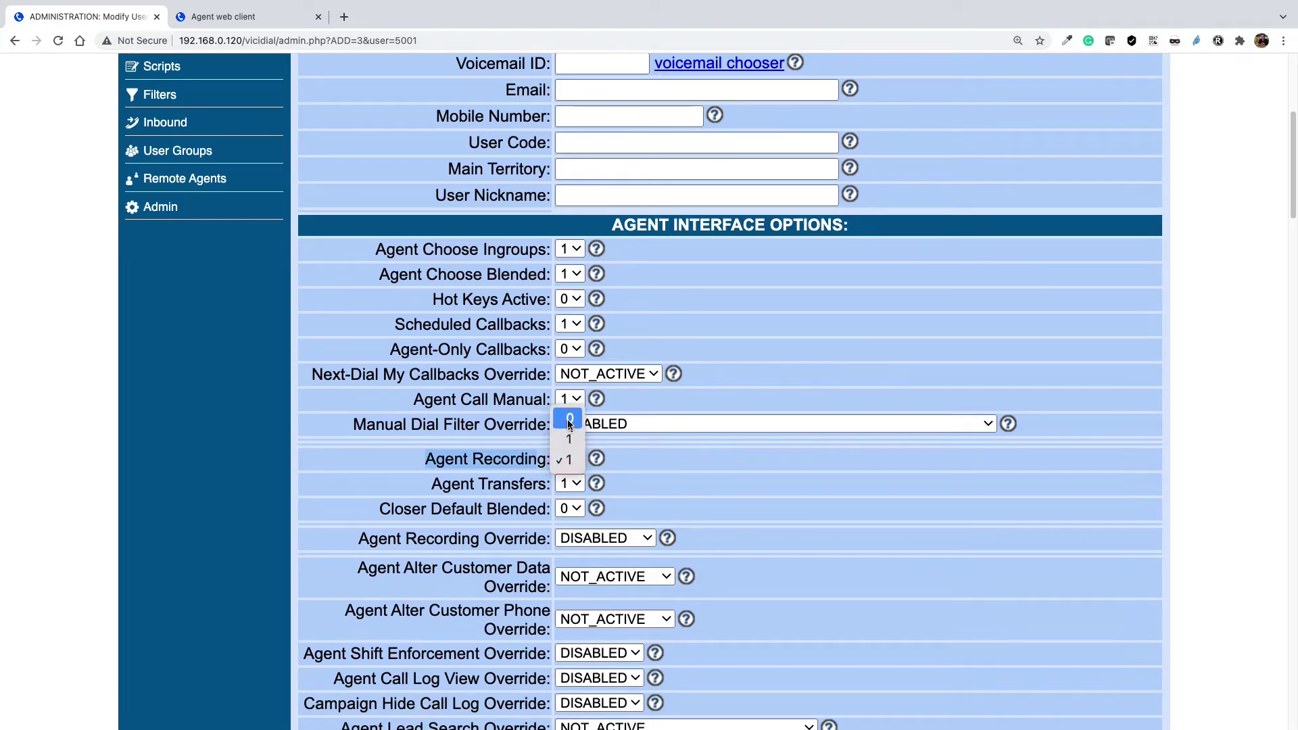
pyautogui.click(732, 481)
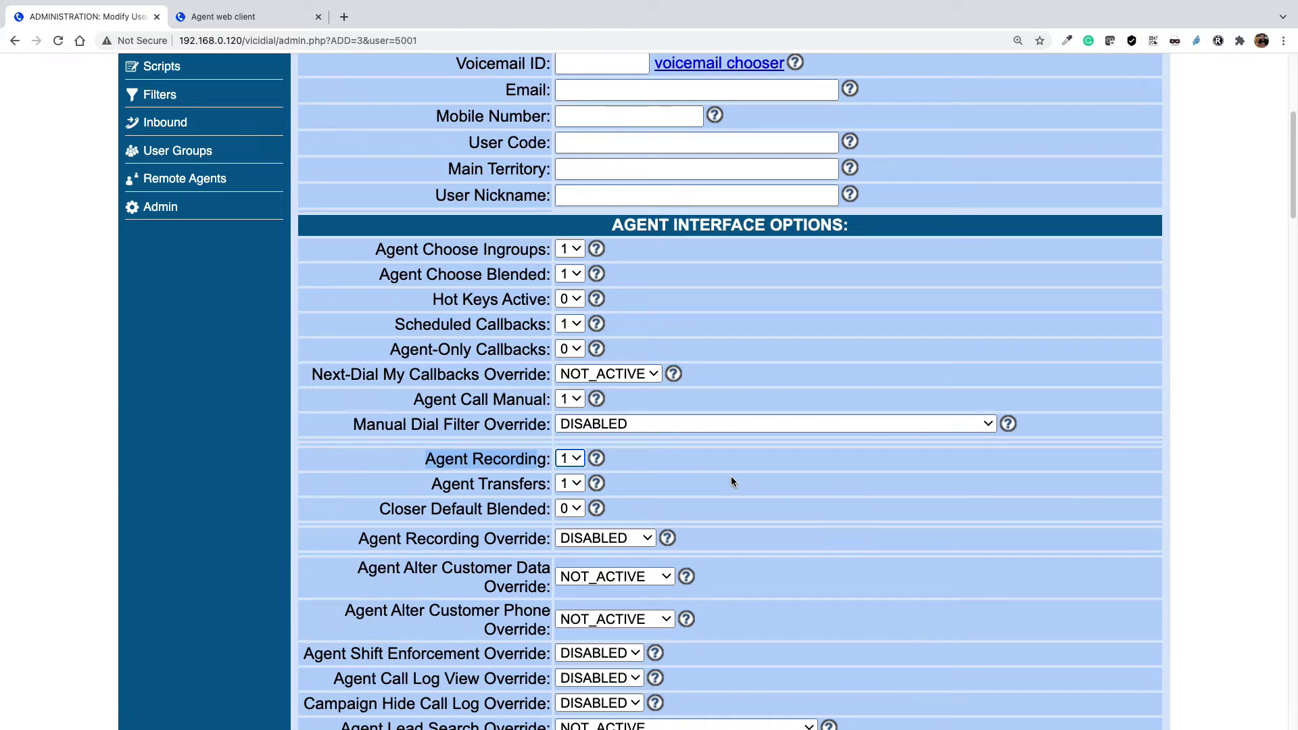
pyautogui.scroll(-1, 732, 477)
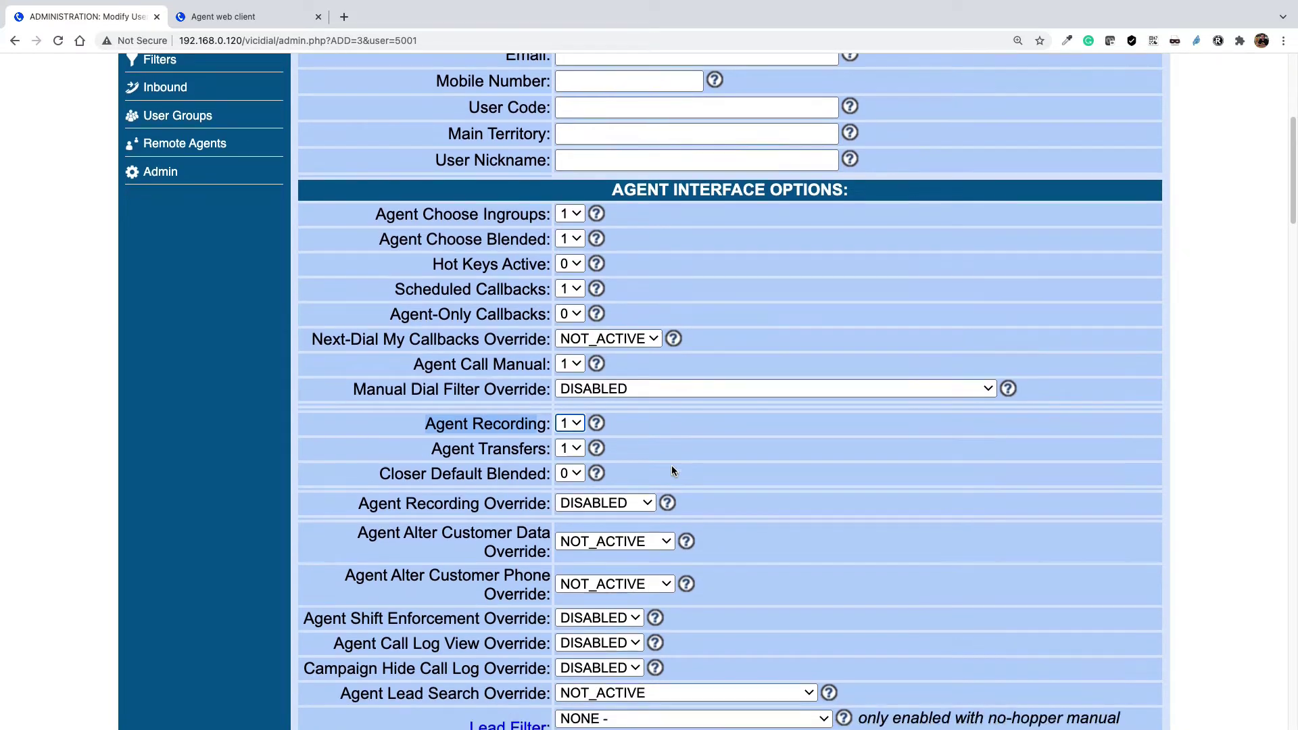
pyautogui.moveTo(358, 506); pyautogui.dragTo(548, 511)
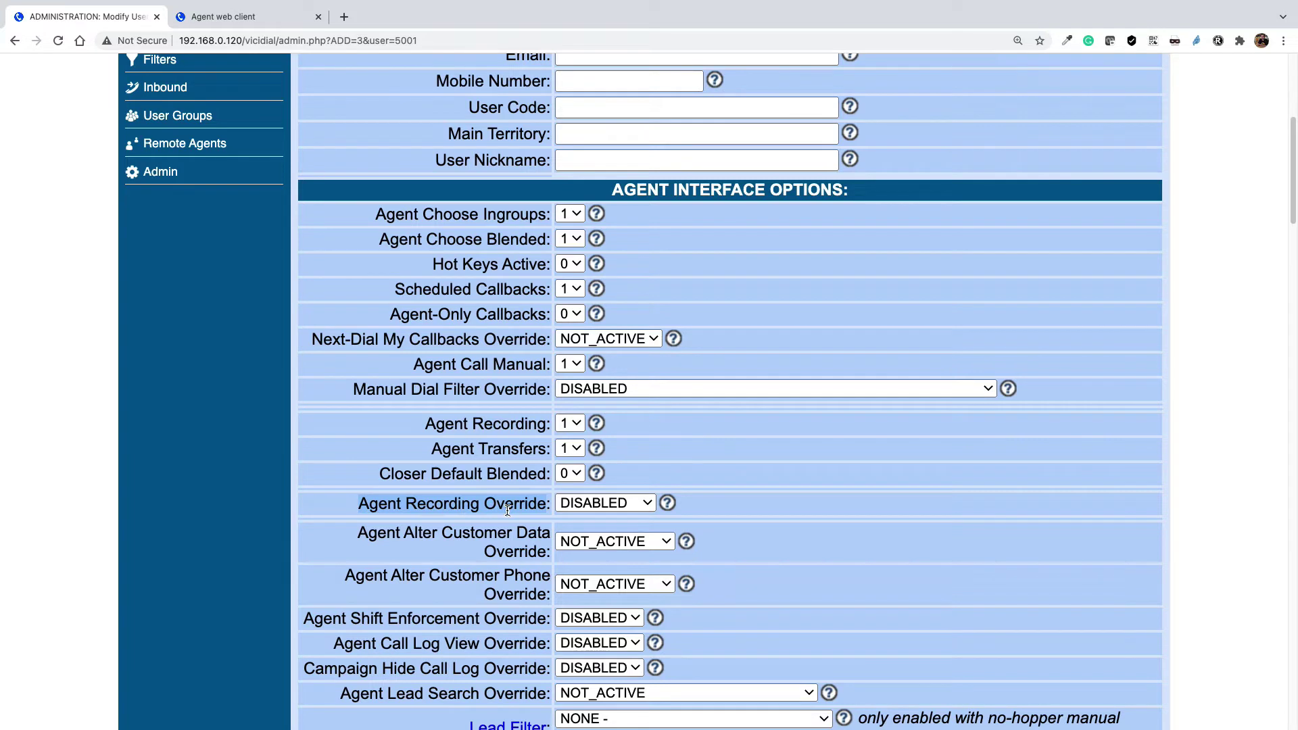
# - Set agent 5001's Agent Recording Override to ALLCALLS
pyautogui.click(603, 504)
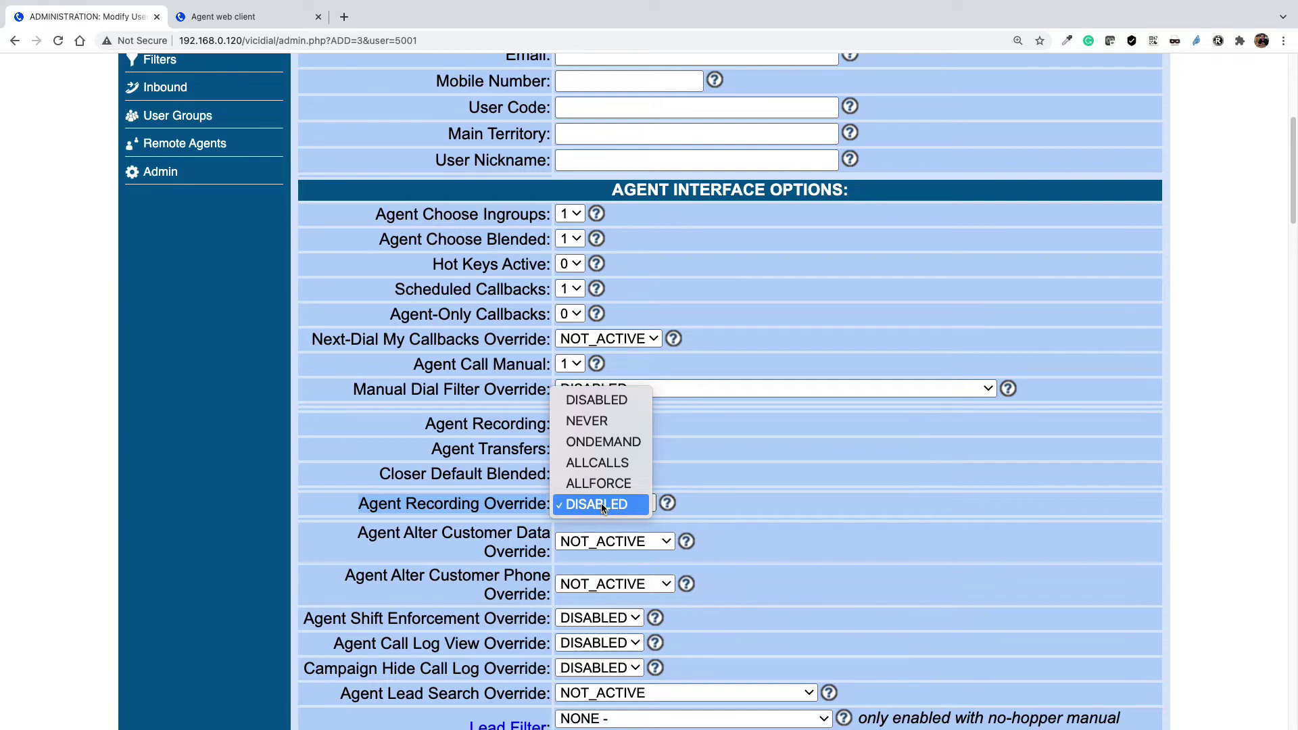
pyautogui.click(609, 463)
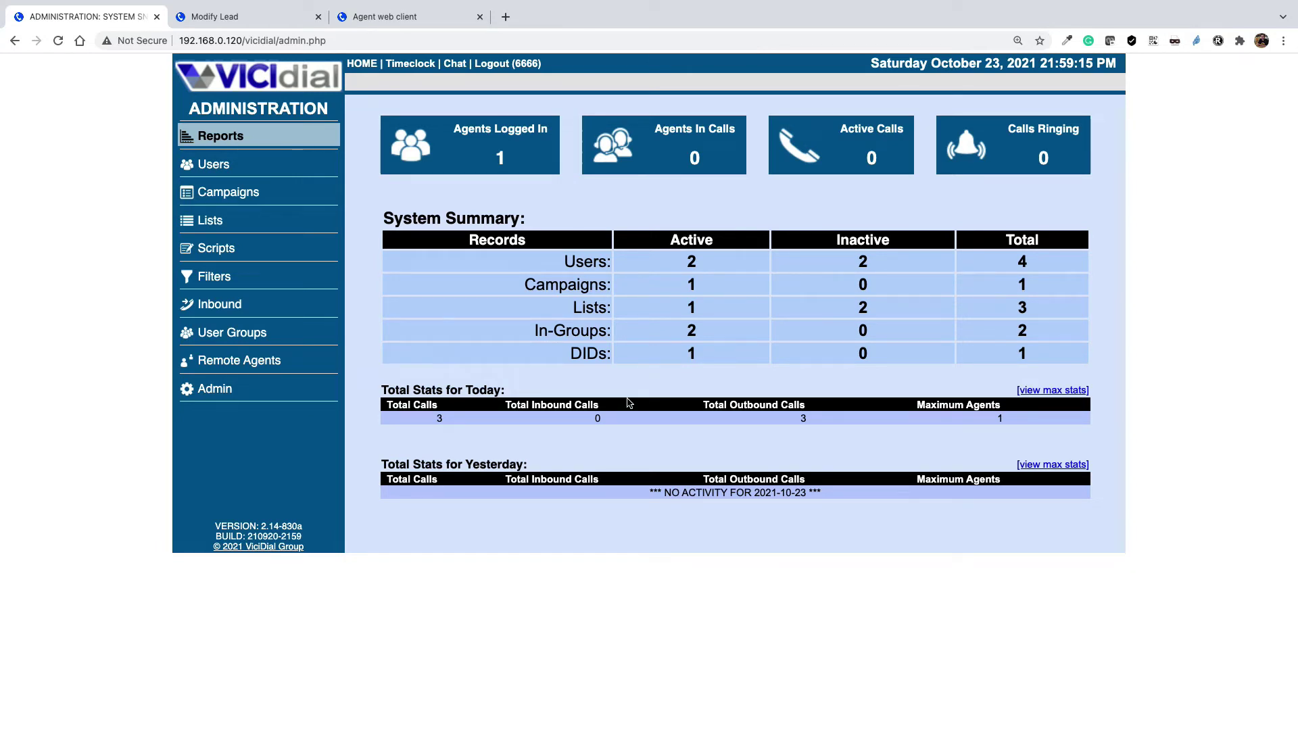
# - Open the STATS page for user 5001 from the User Listings
pyautogui.click(213, 167)
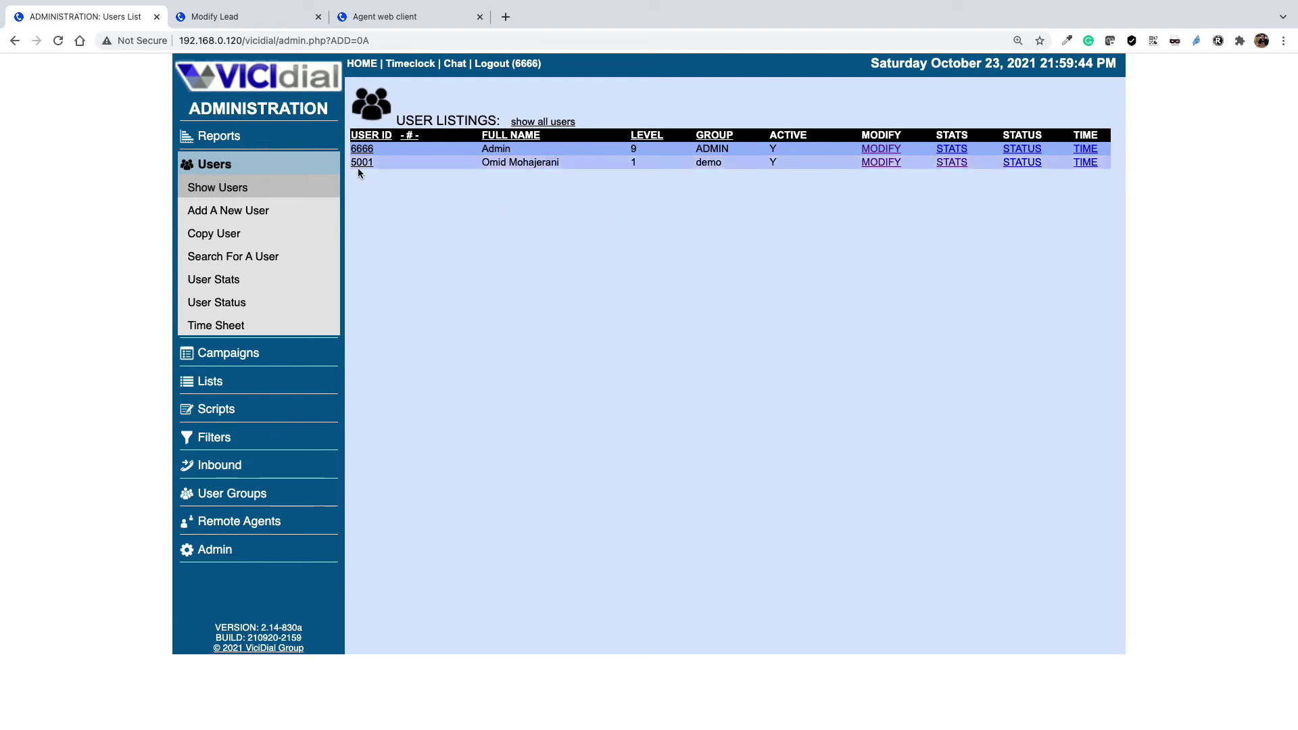
pyautogui.click(951, 163)
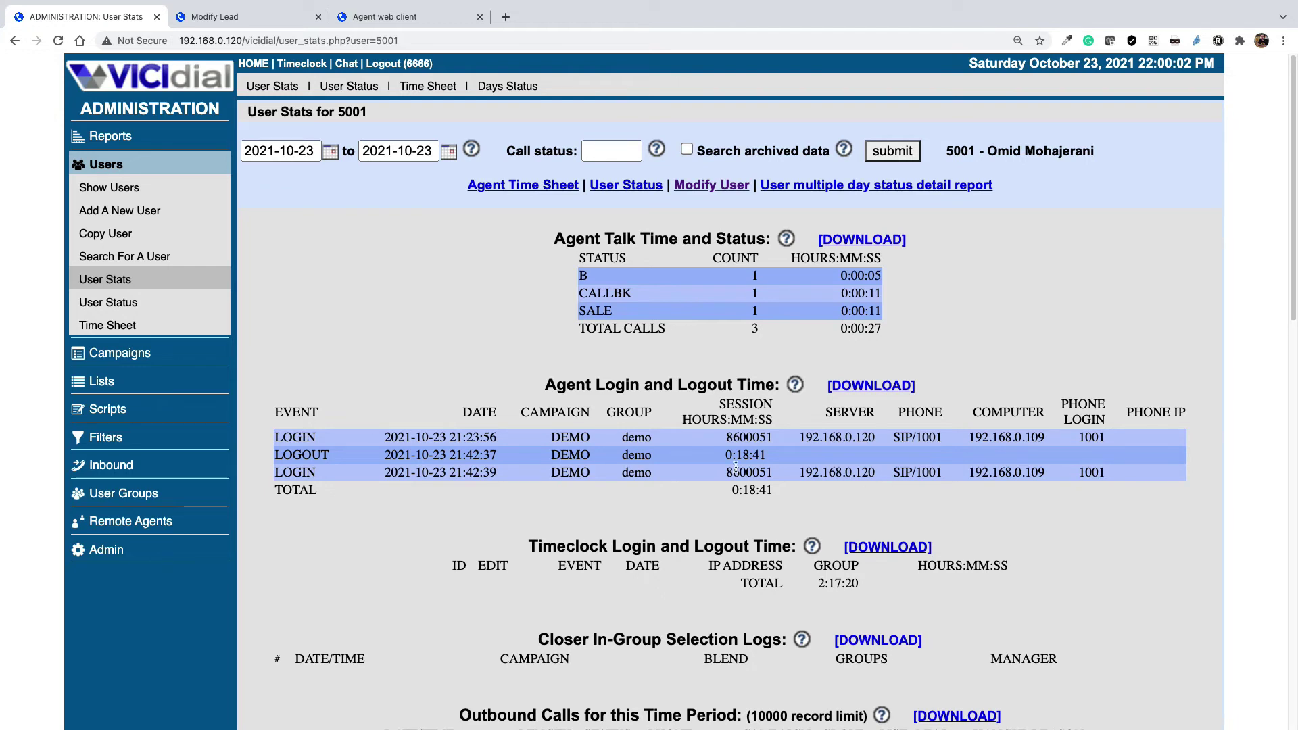
# - Scroll to Recordings for this Time Period and highlight its heading to show the 19-second recording
pyautogui.scroll(-1, 611, 508)
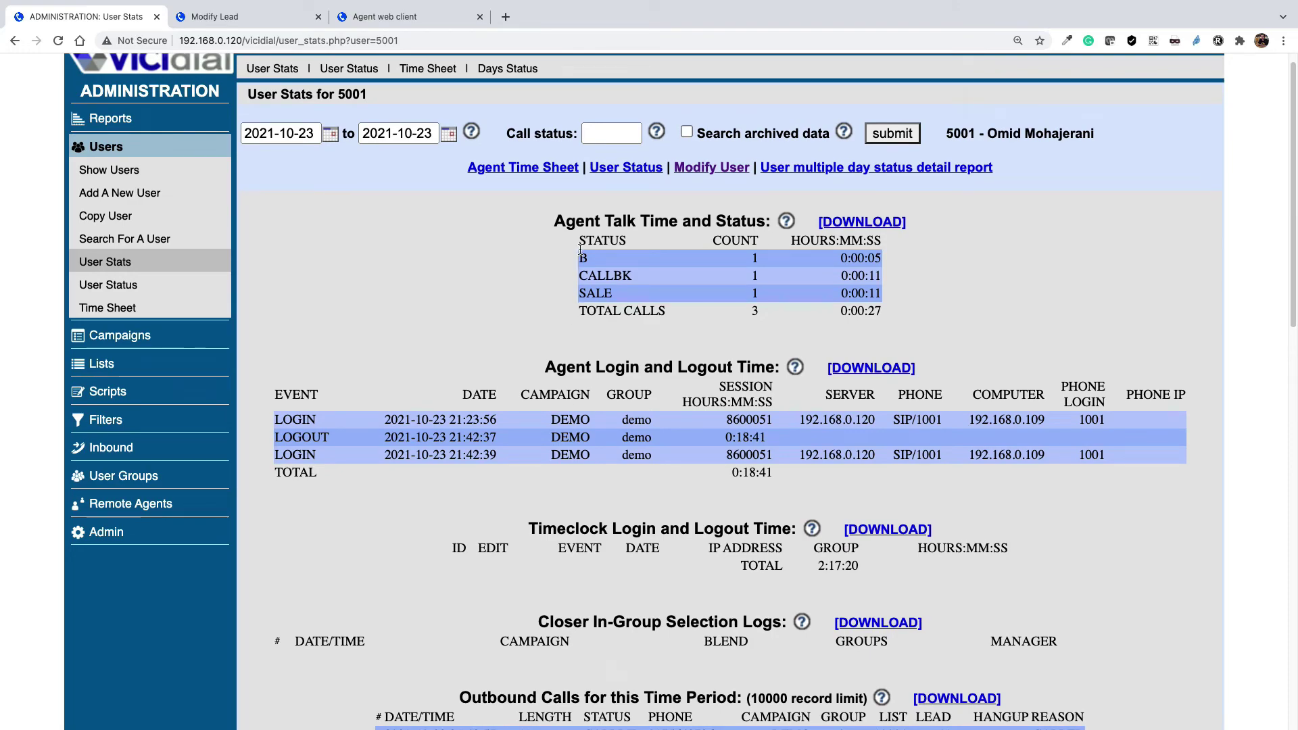
pyautogui.scroll(-10, 672, 462)
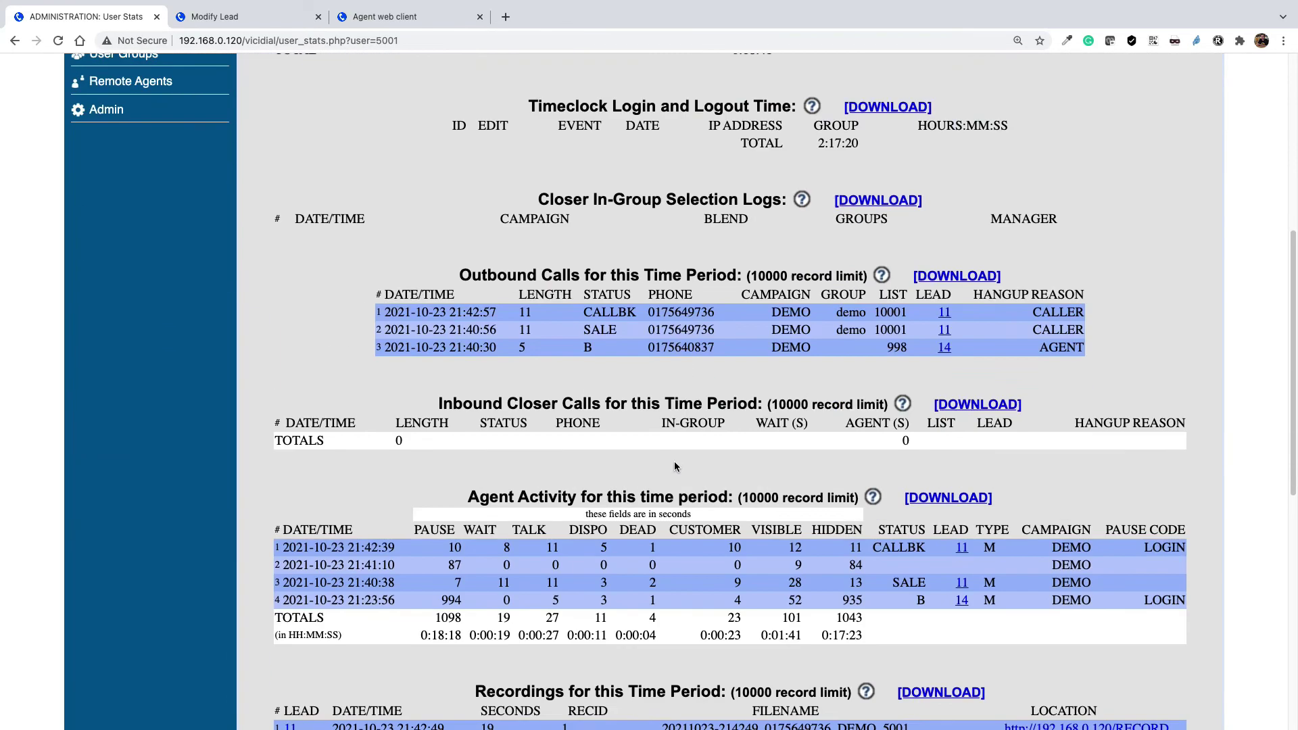
pyautogui.scroll(-1, 675, 462)
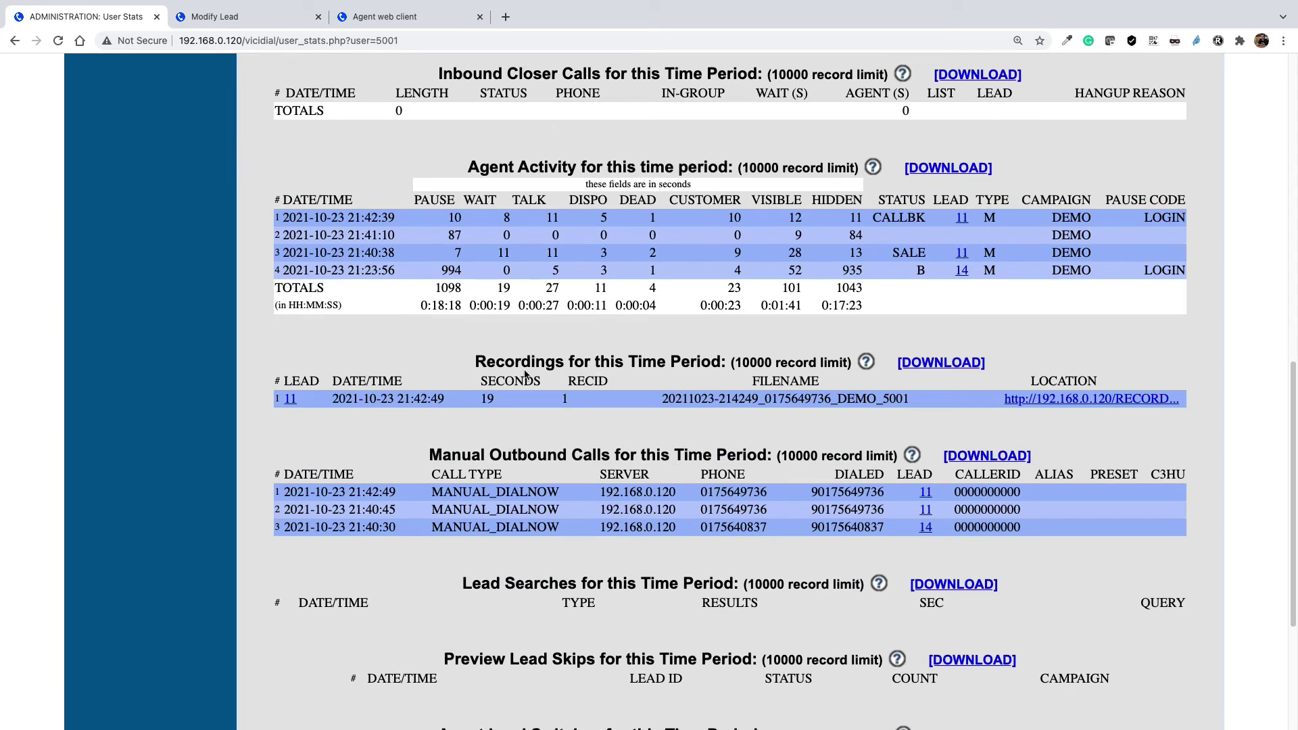
pyautogui.moveTo(473, 361); pyautogui.dragTo(721, 361)
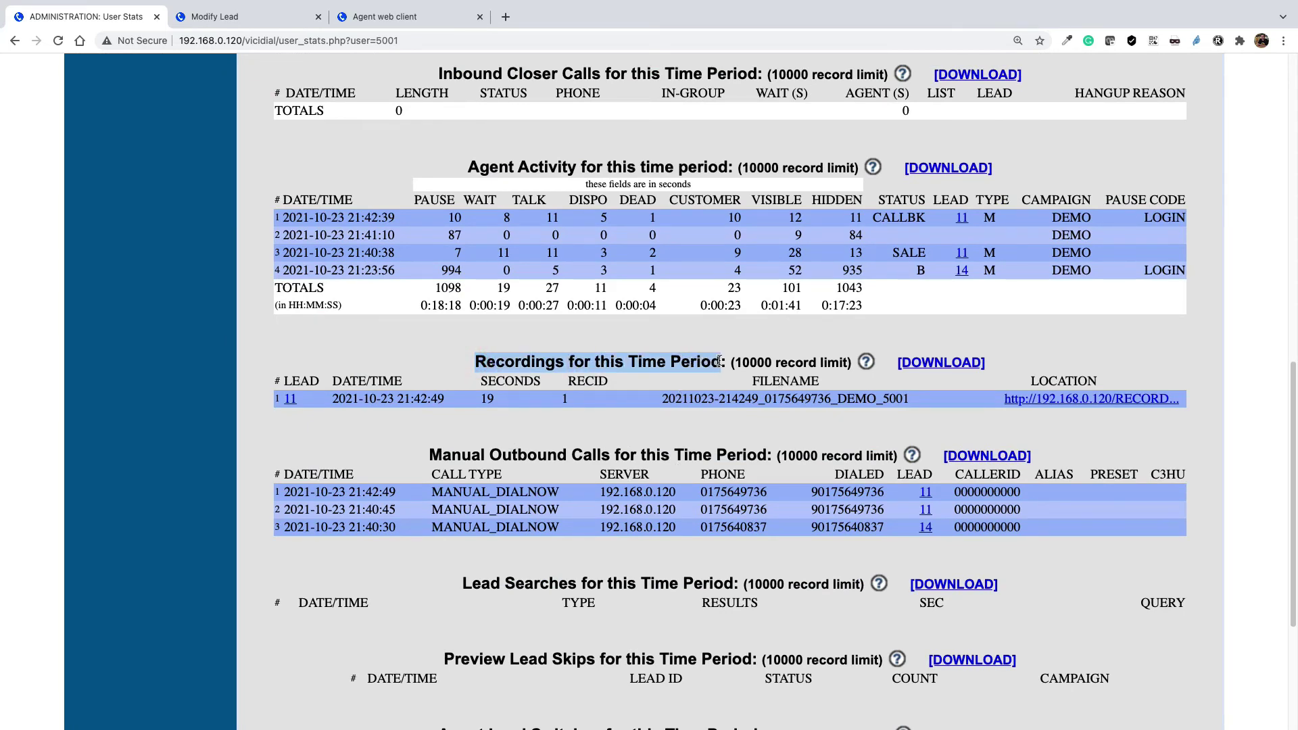
pyautogui.click(337, 399)
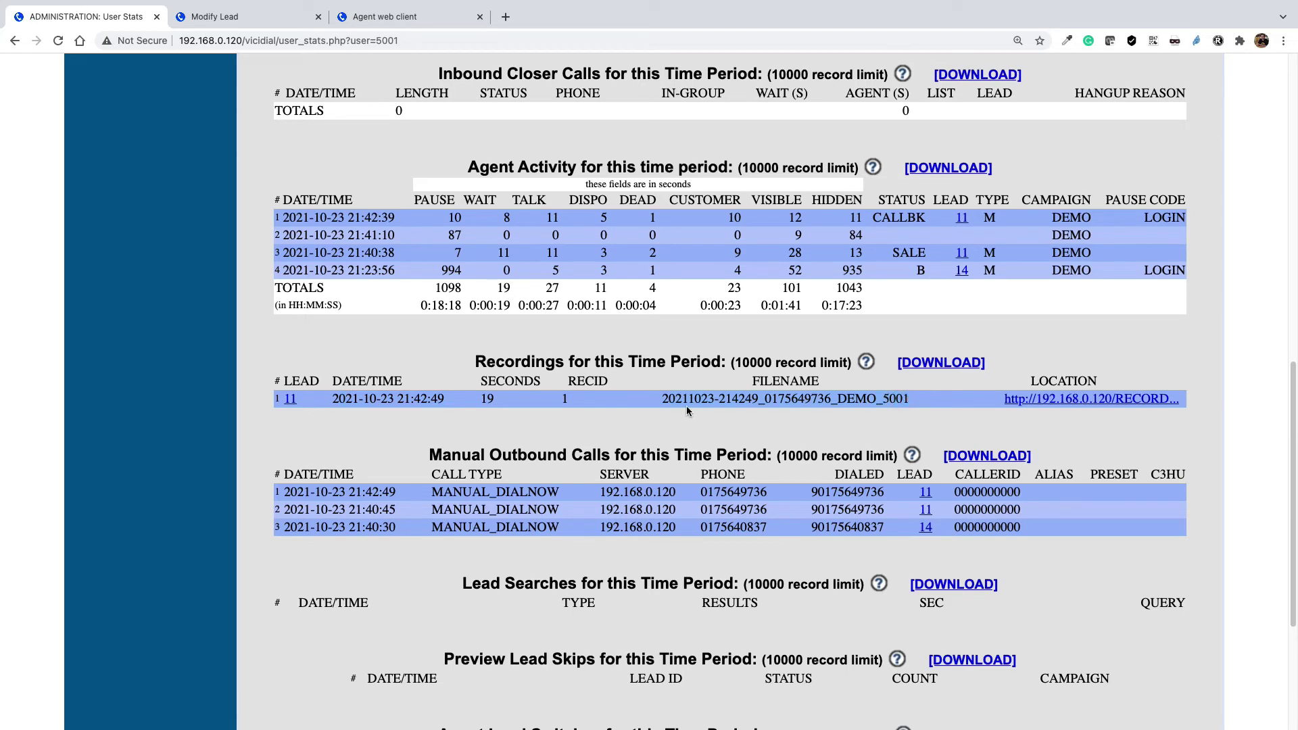
# - Download the DEMO call recording MP3 and remove the old deleted entry from Chrome's downloads
pyautogui.click(1068, 400)
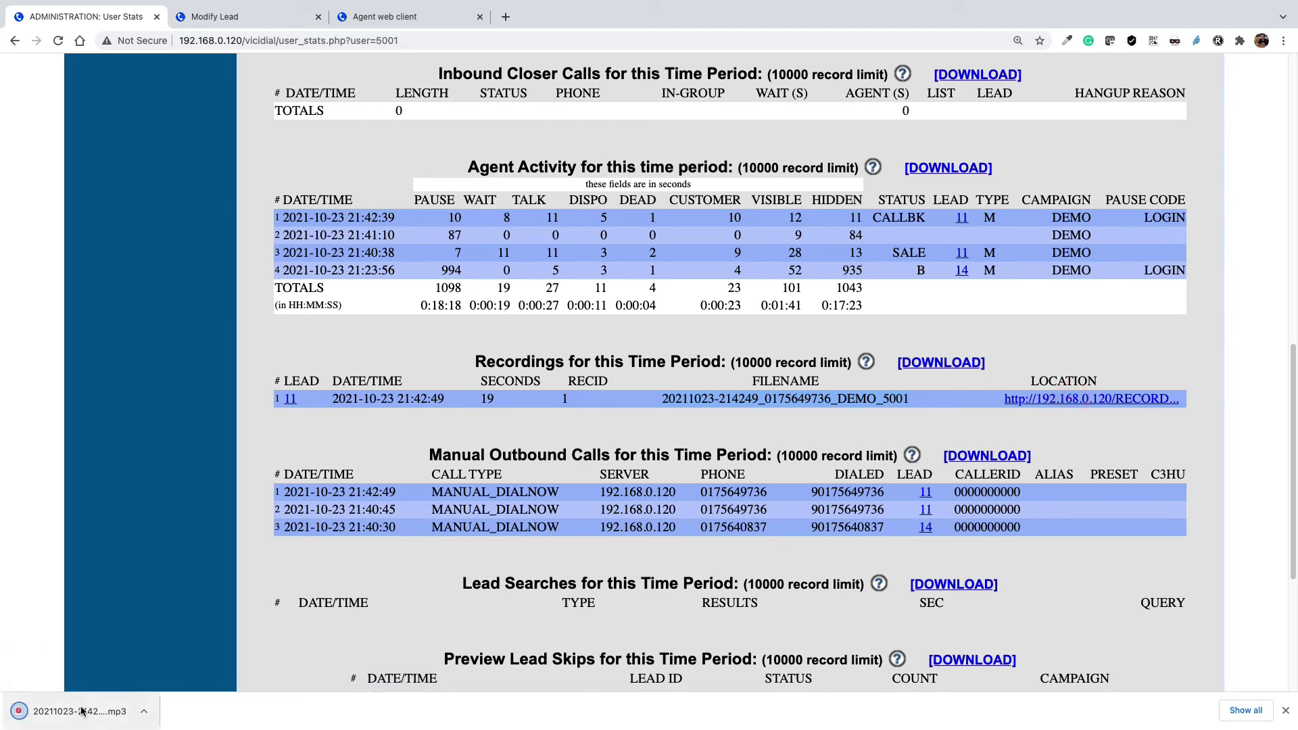
pyautogui.click(1257, 712)
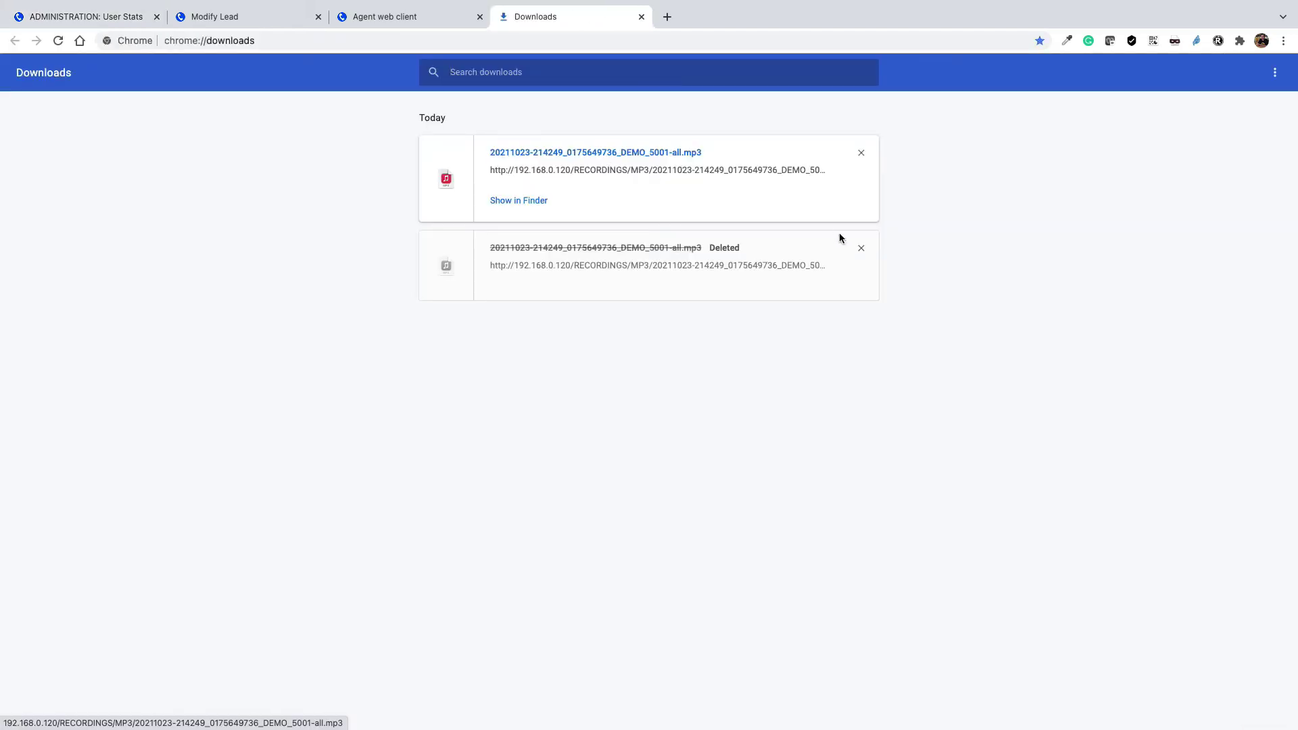
pyautogui.click(861, 248)
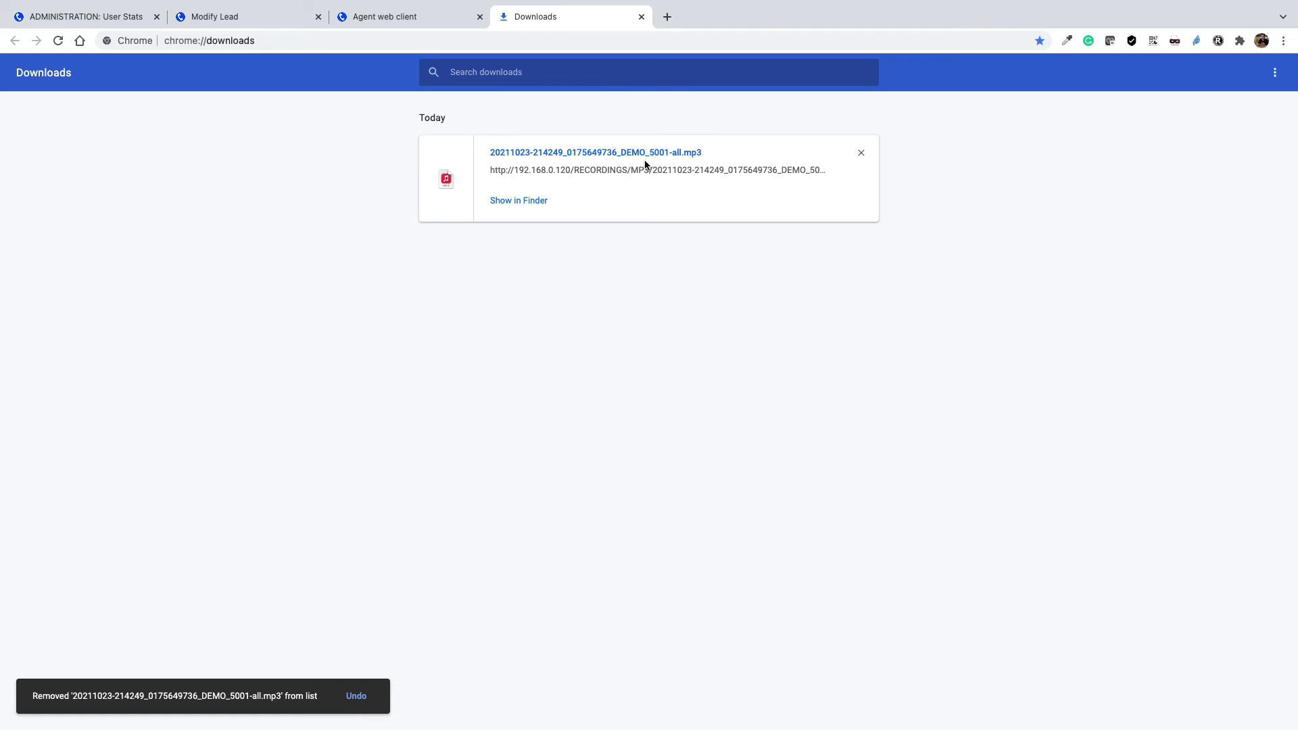
# - Go back to agent 5001's User Stats page and open the Lists section
pyautogui.click(102, 18)
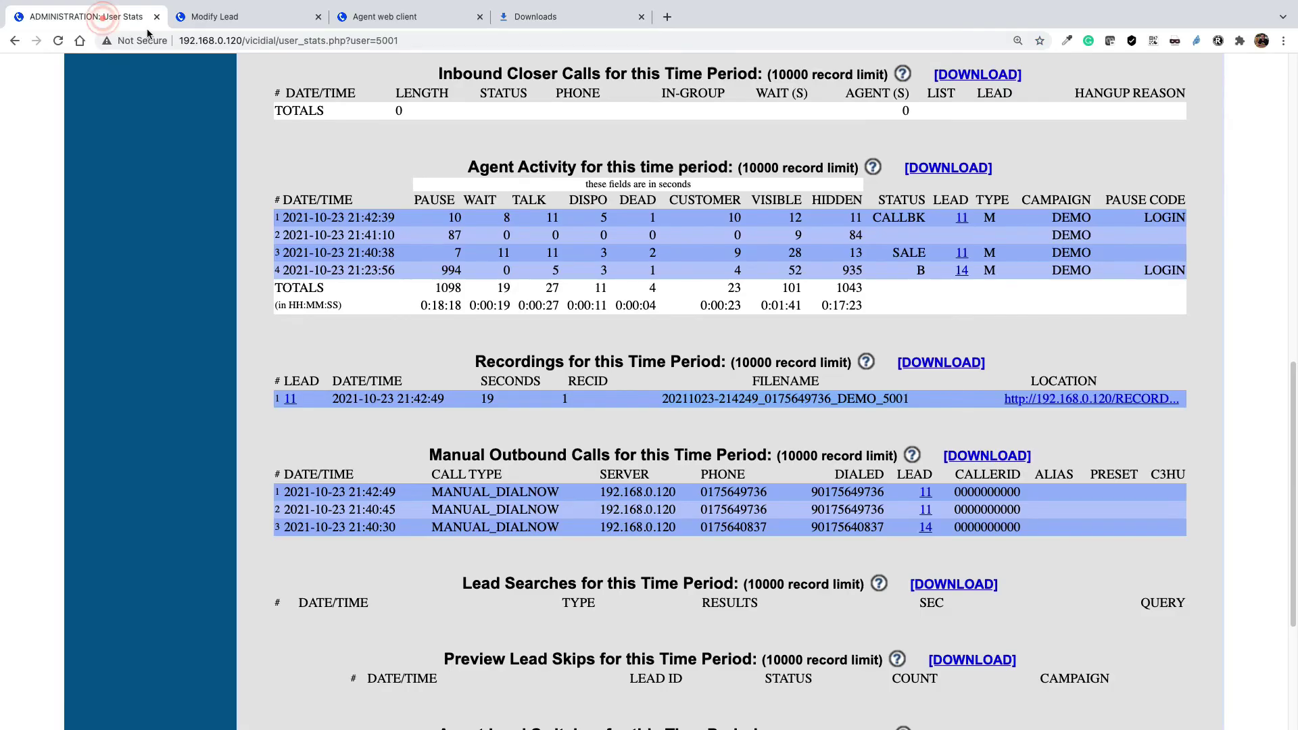
pyautogui.scroll(10, 417, 329)
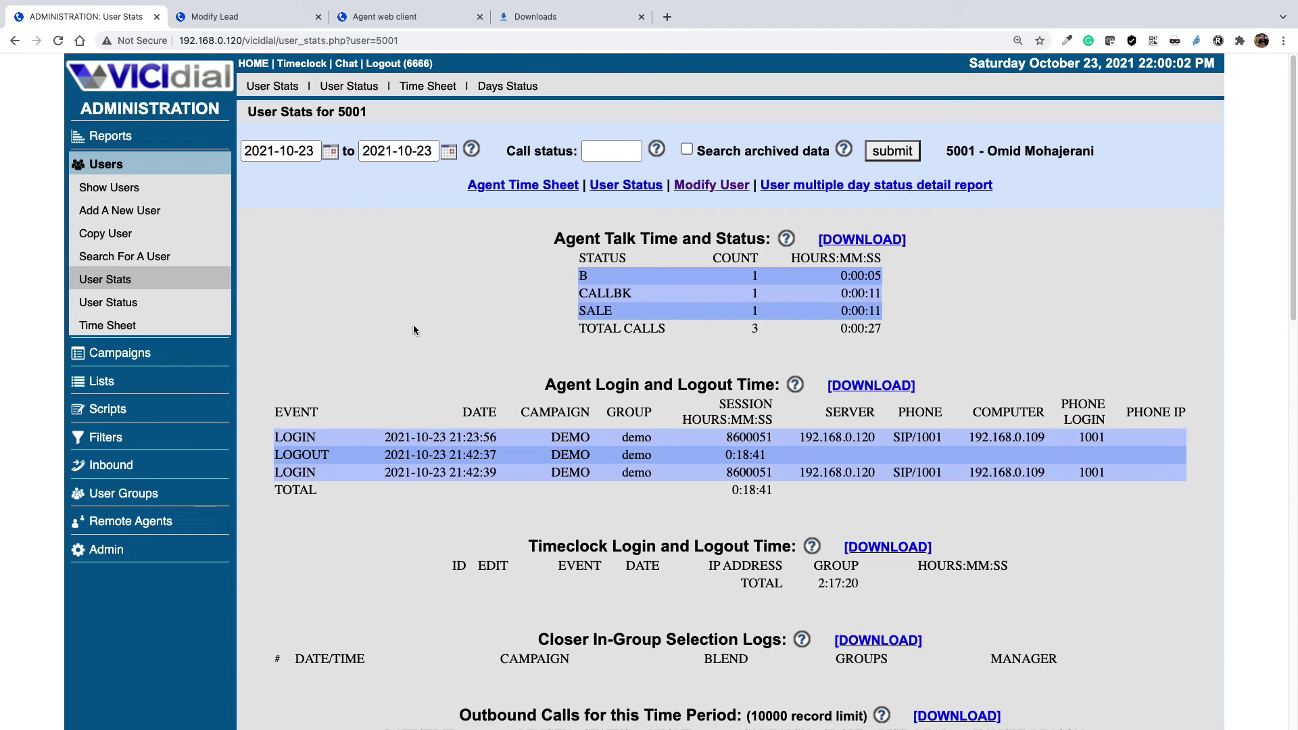
pyautogui.click(101, 381)
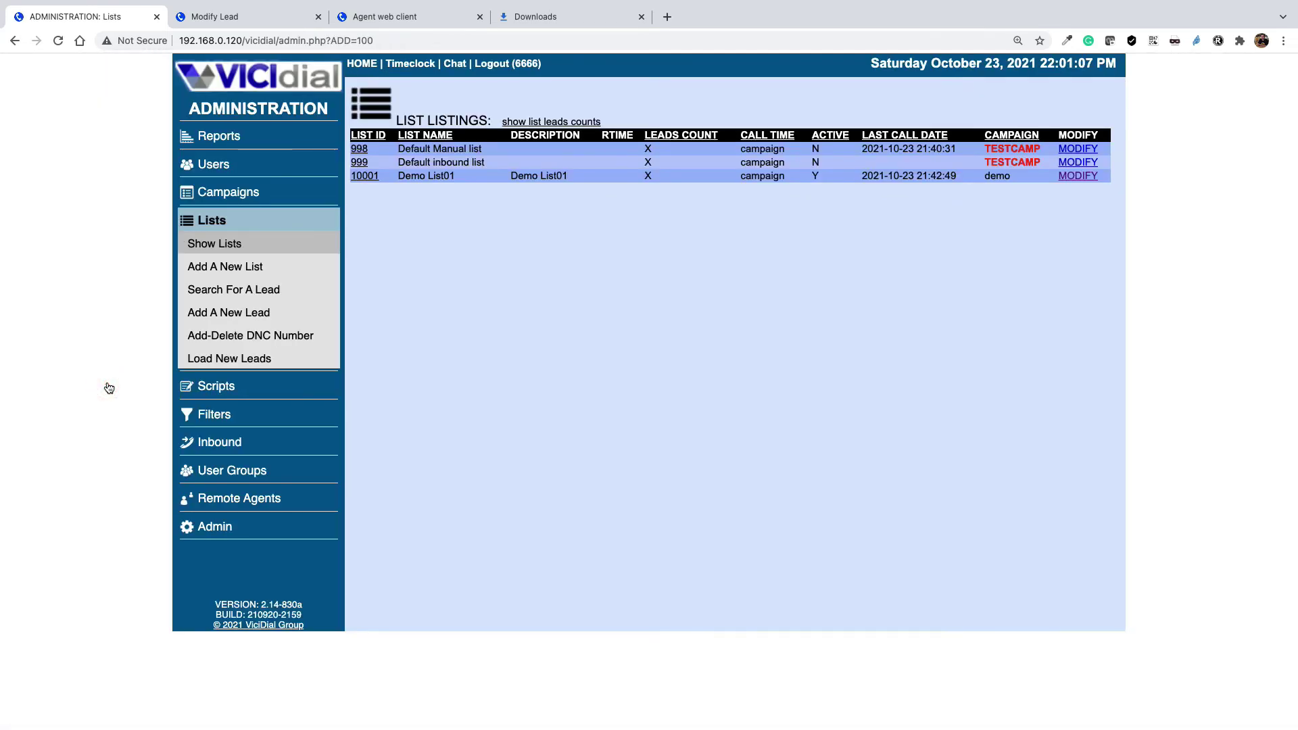
# - Search for leads by the called customer's phone number, returning leads 11 and 8
pyautogui.click(269, 291)
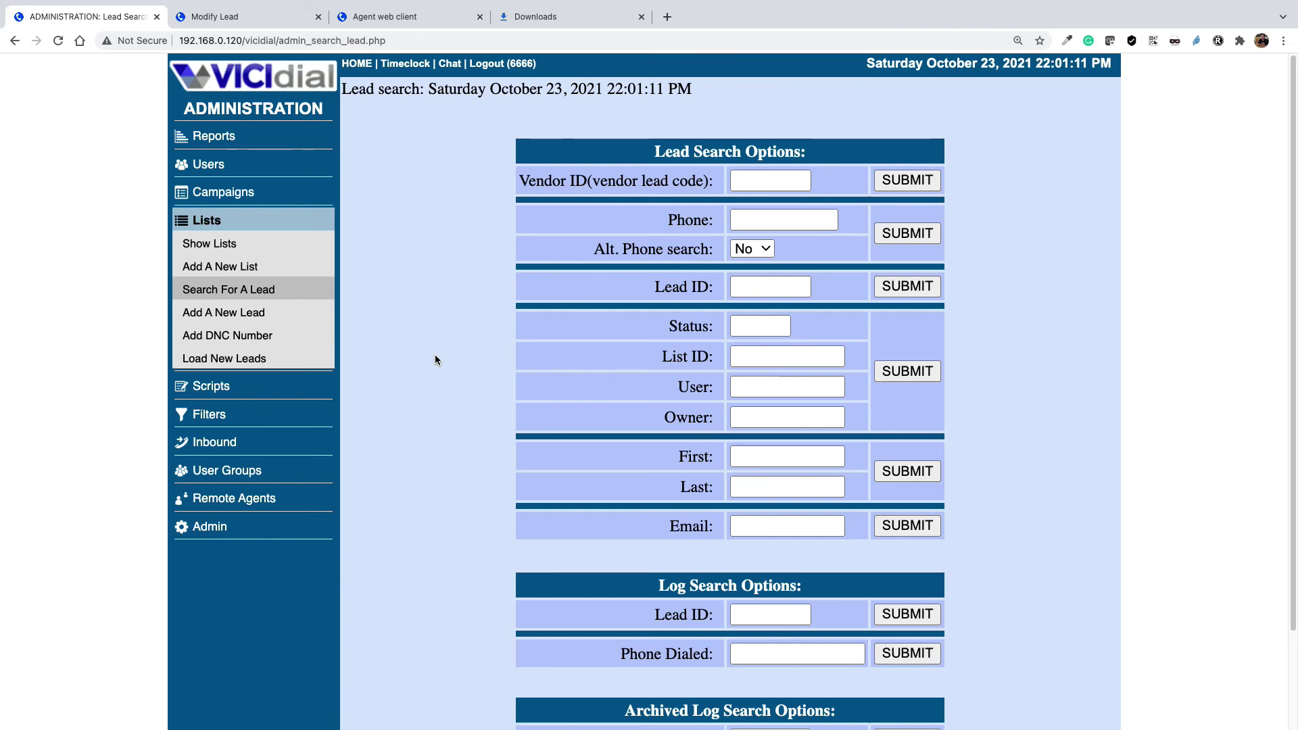
pyautogui.click(740, 218)
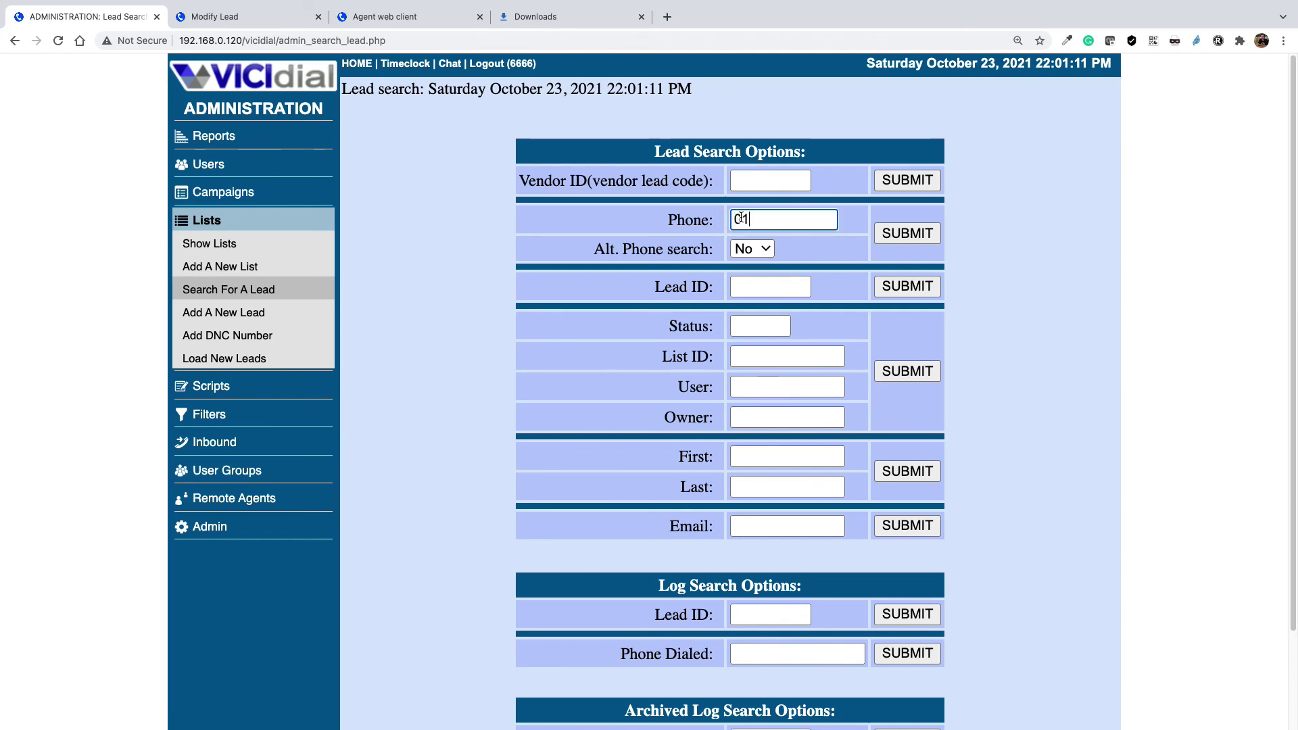
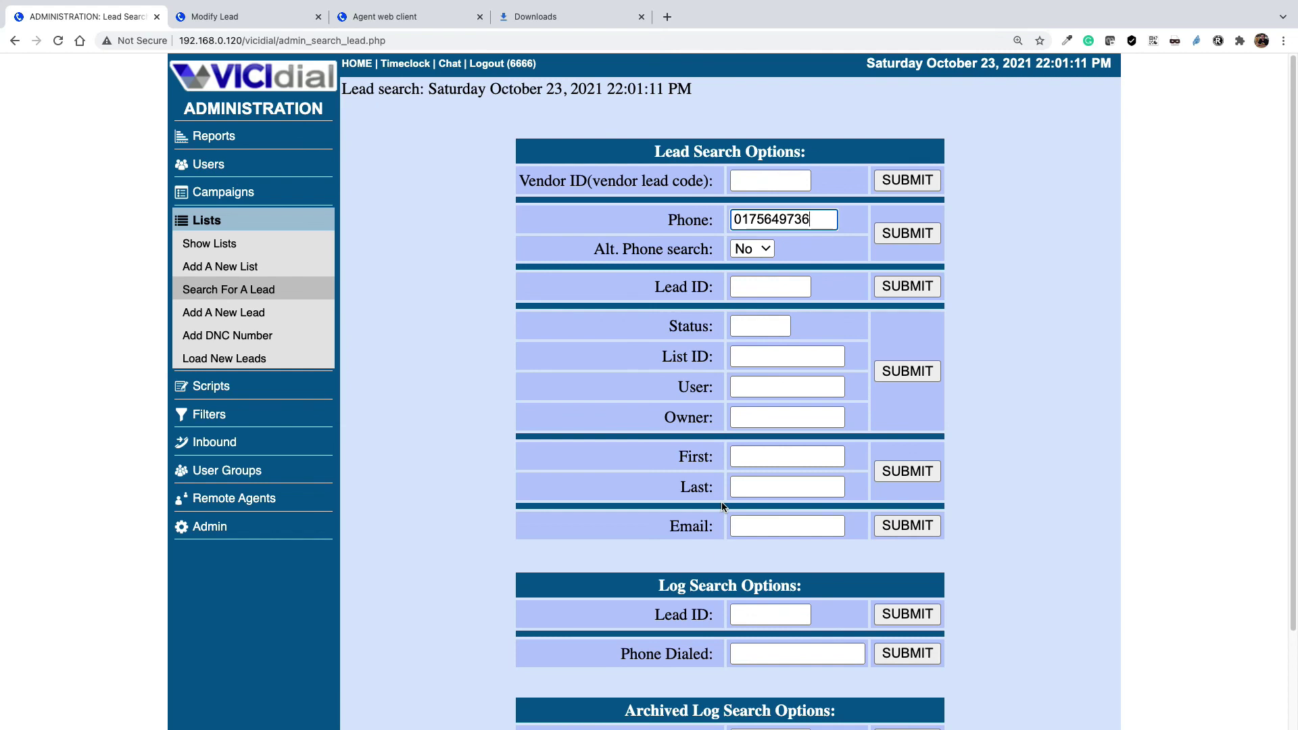
pyautogui.click(905, 234)
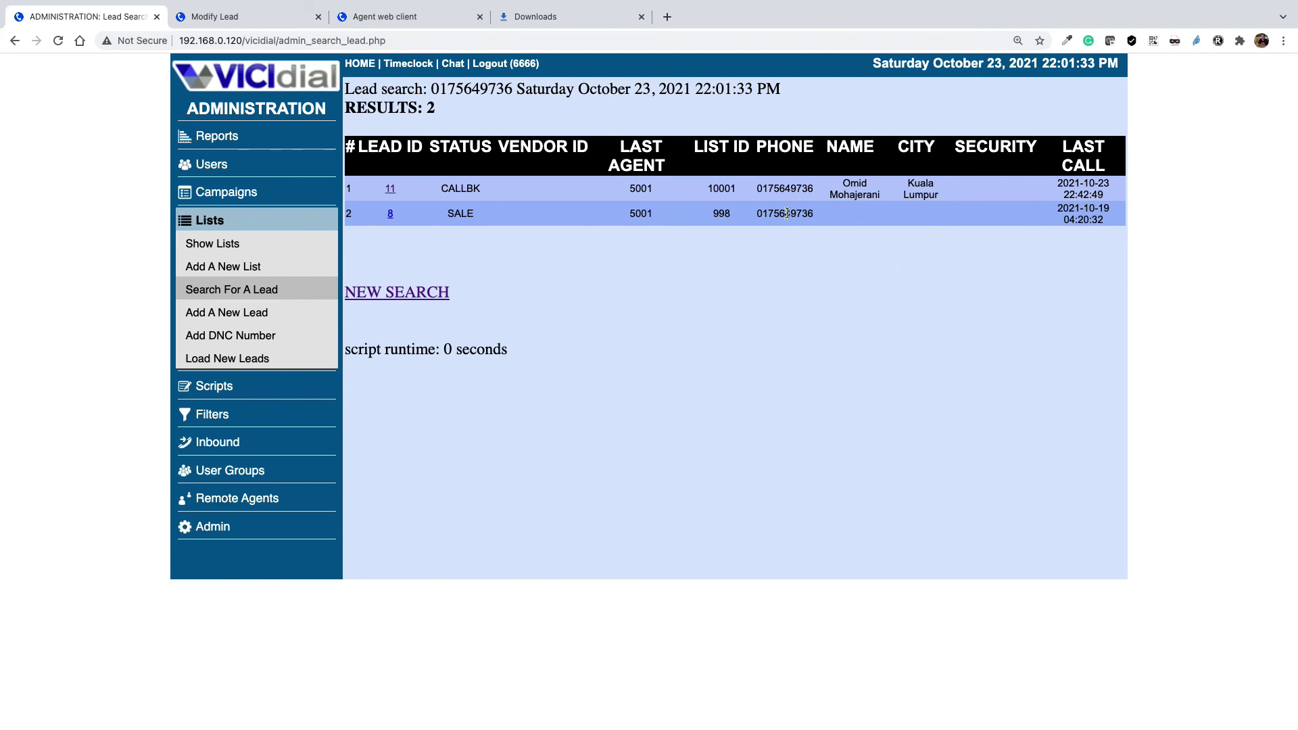
# - Open lead 11 and locate the 19-second DEMO recording under Recordings for this Lead
pyautogui.click(390, 193)
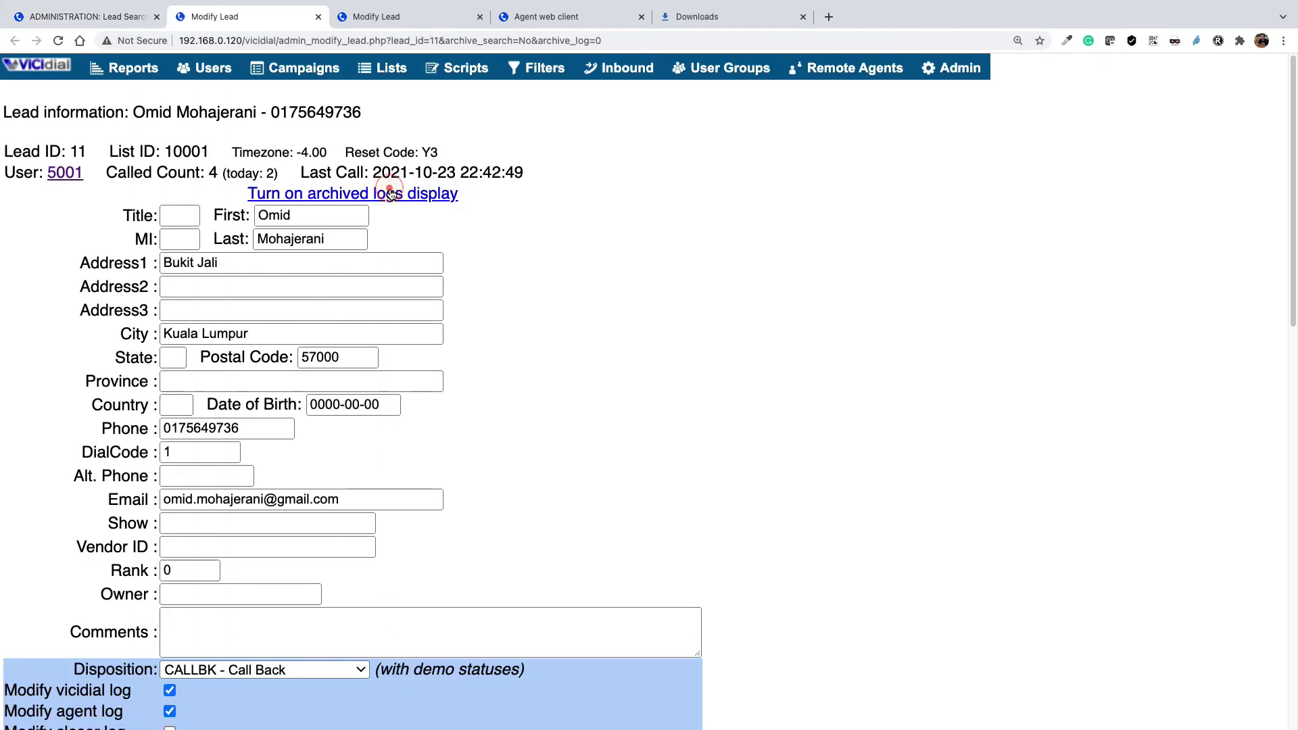
pyautogui.scroll(-9, 453, 423)
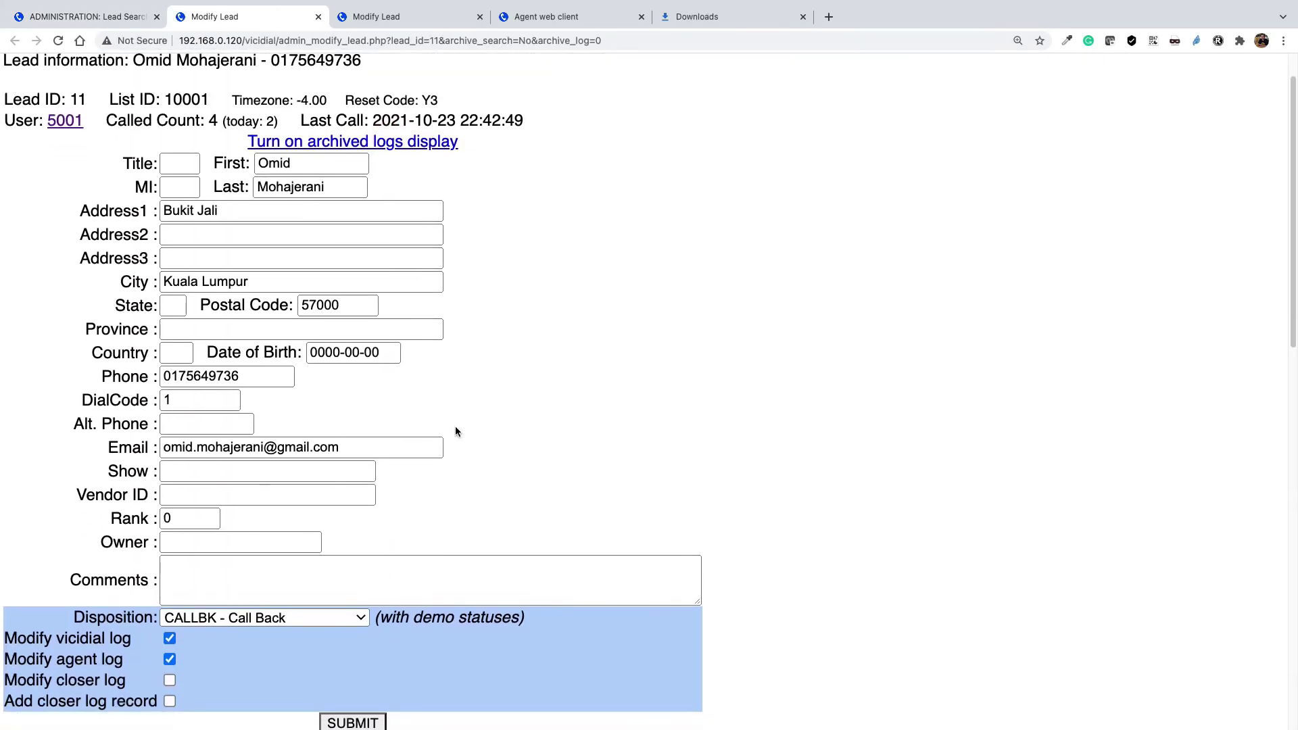
pyautogui.scroll(-6, 483, 505)
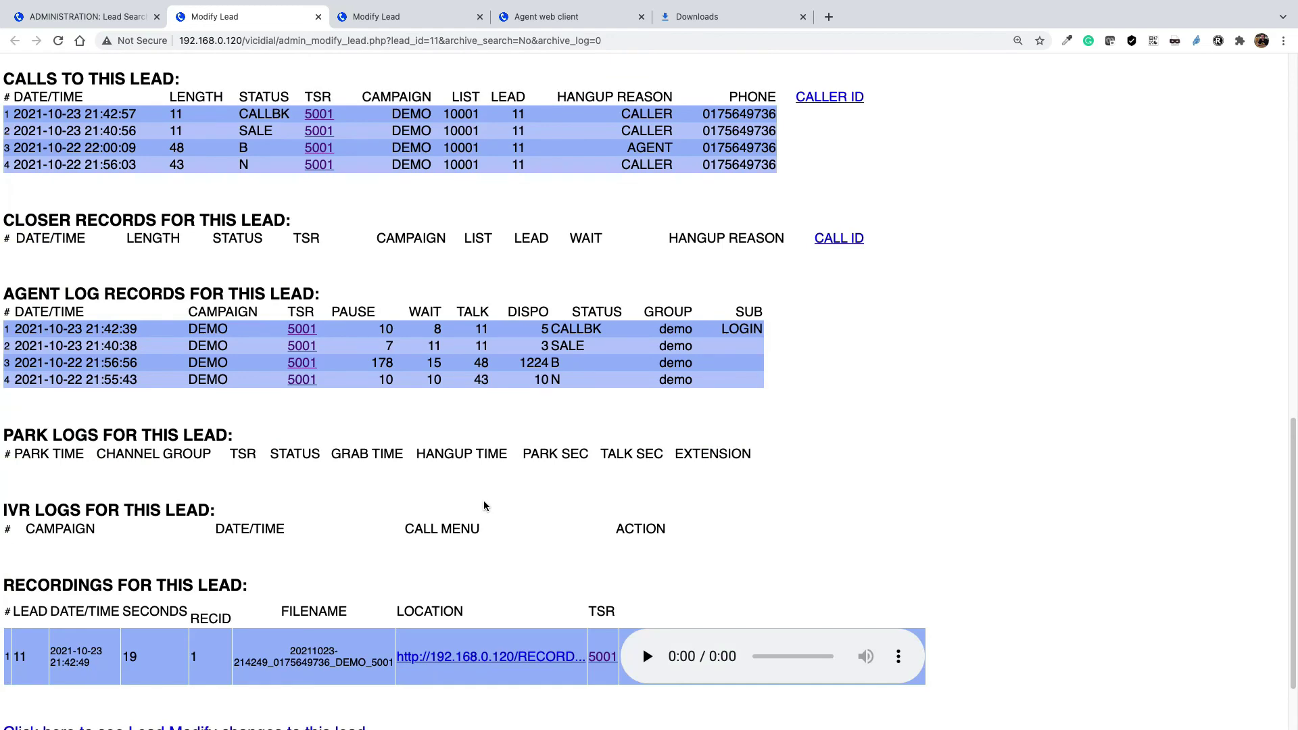
pyautogui.moveTo(230, 482); pyautogui.dragTo(35, 529)
pyautogui.click(70, 555)
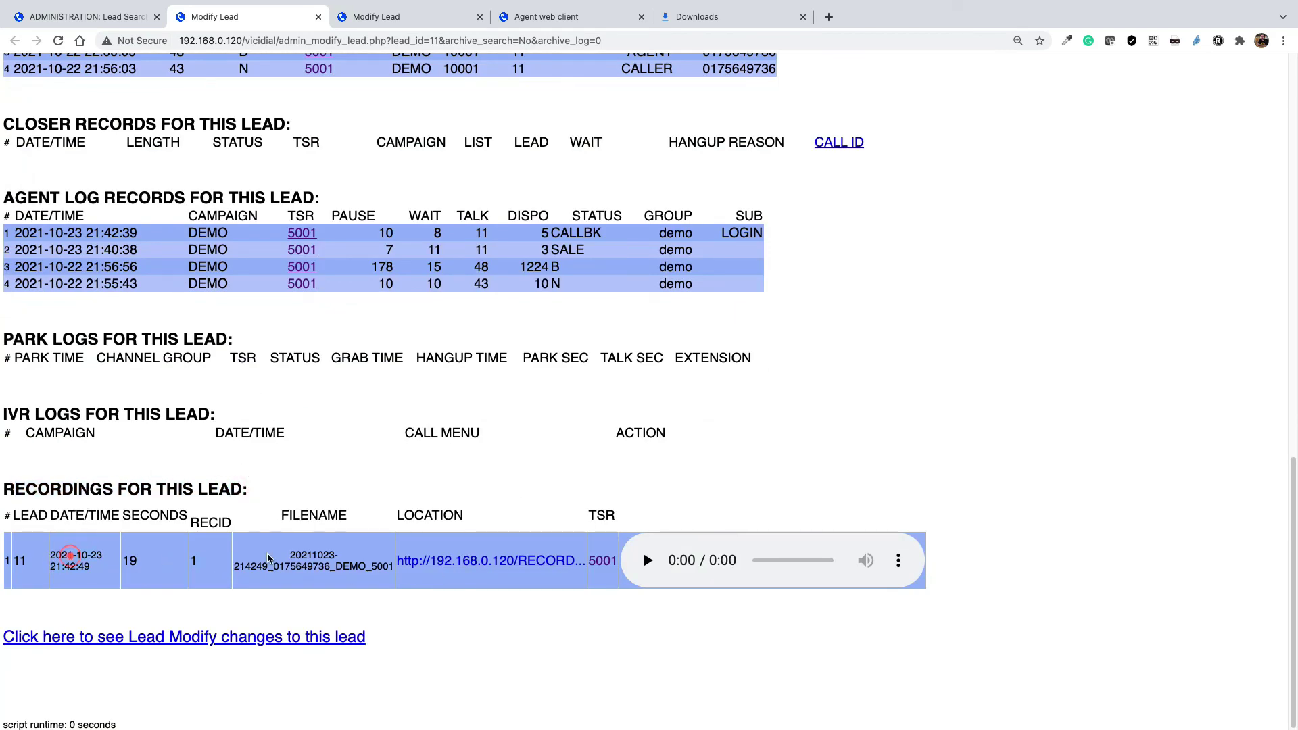